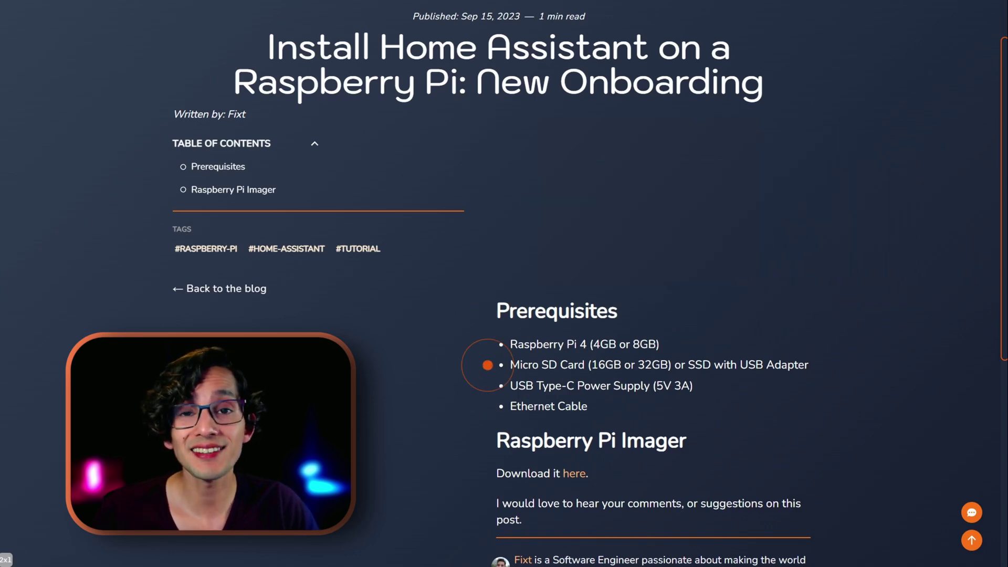
Go over the hardware requirements, including the USB Type-C power supply and Ethernet cable.
{"action": "left_click", "coordinate": [487, 365]}
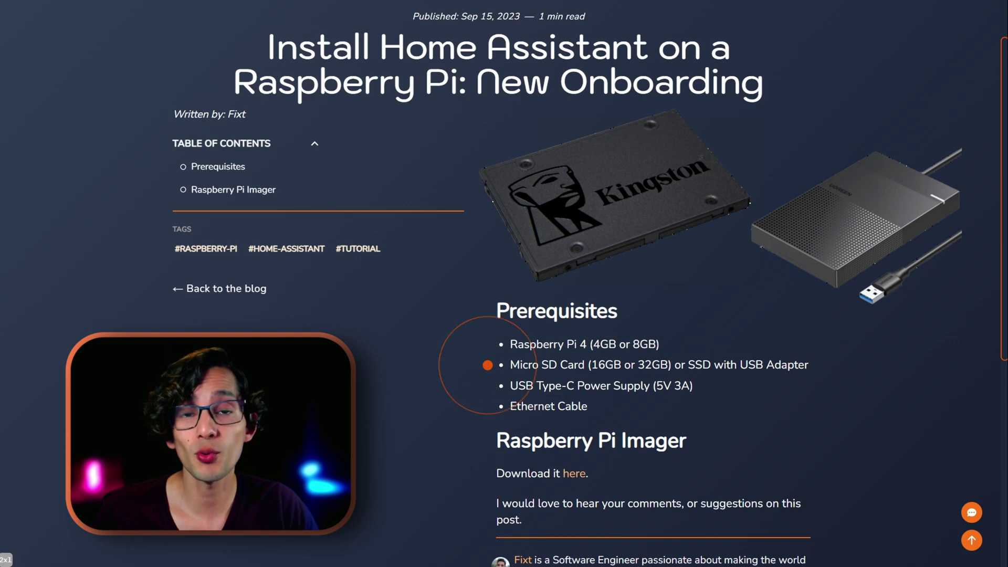
{"action": "left_click", "coordinate": [487, 386]}
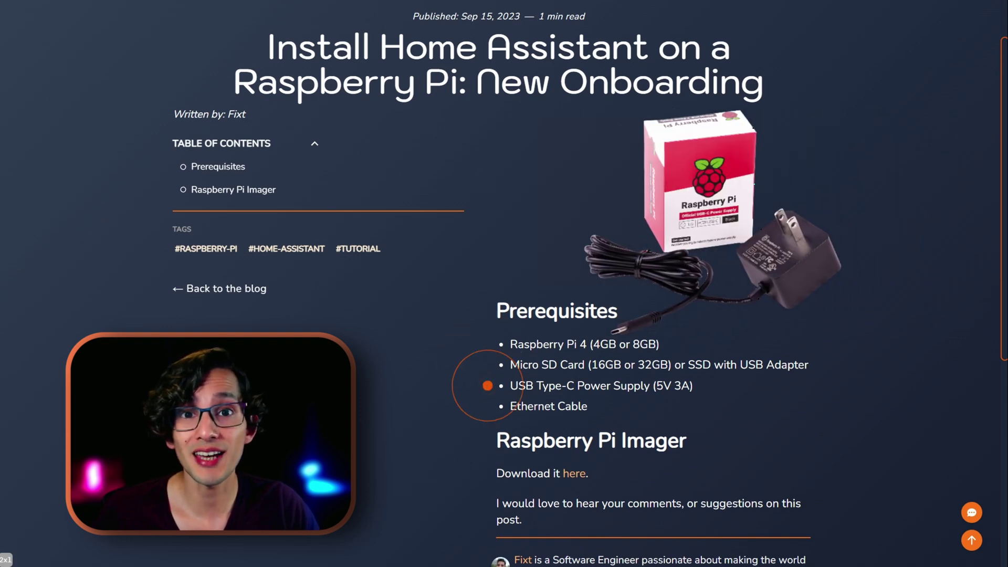
{"action": "left_click", "coordinate": [487, 406]}
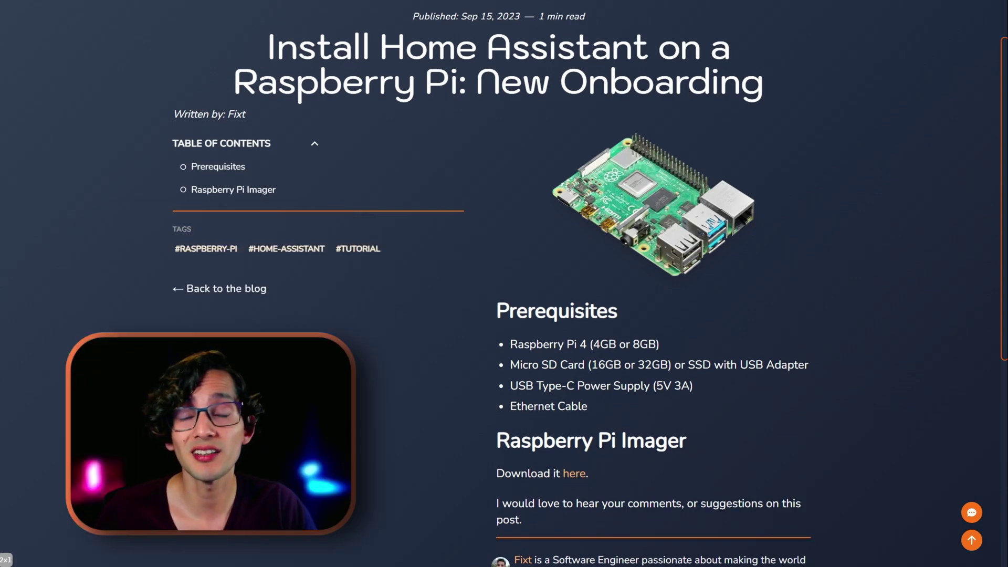
Download Raspberry Pi Imager for Windows, install it and launch it when setup finishes.
{"action": "left_click", "coordinate": [572, 474]}
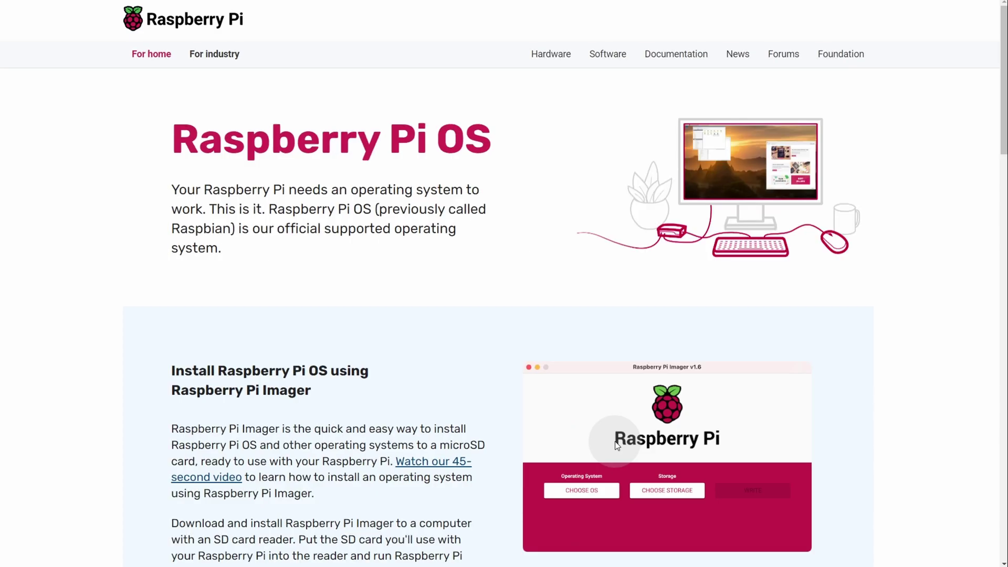
{"action": "scroll", "coordinate": [504, 252], "scroll_direction": "down", "scroll_amount": 5}
{"action": "scroll", "coordinate": [485, 269], "scroll_direction": "down", "scroll_amount": 1}
{"action": "left_click", "coordinate": [315, 303]}
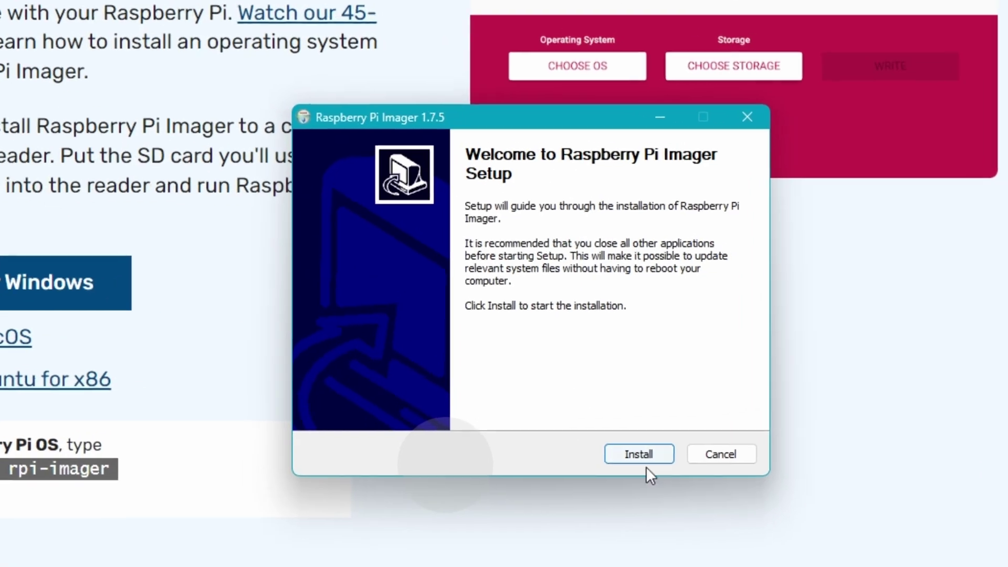
{"action": "left_click", "coordinate": [640, 460]}
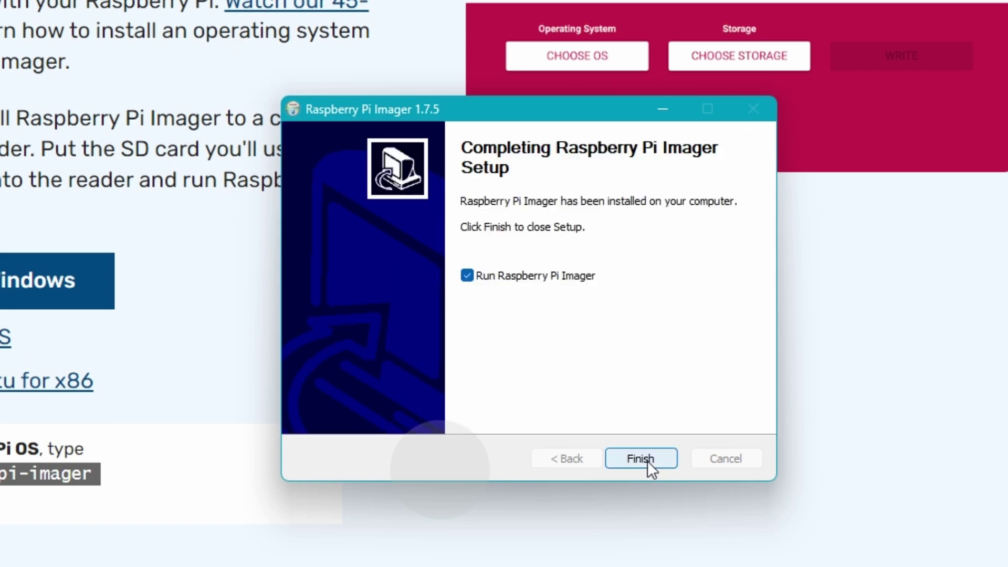
{"action": "left_click", "coordinate": [645, 460]}
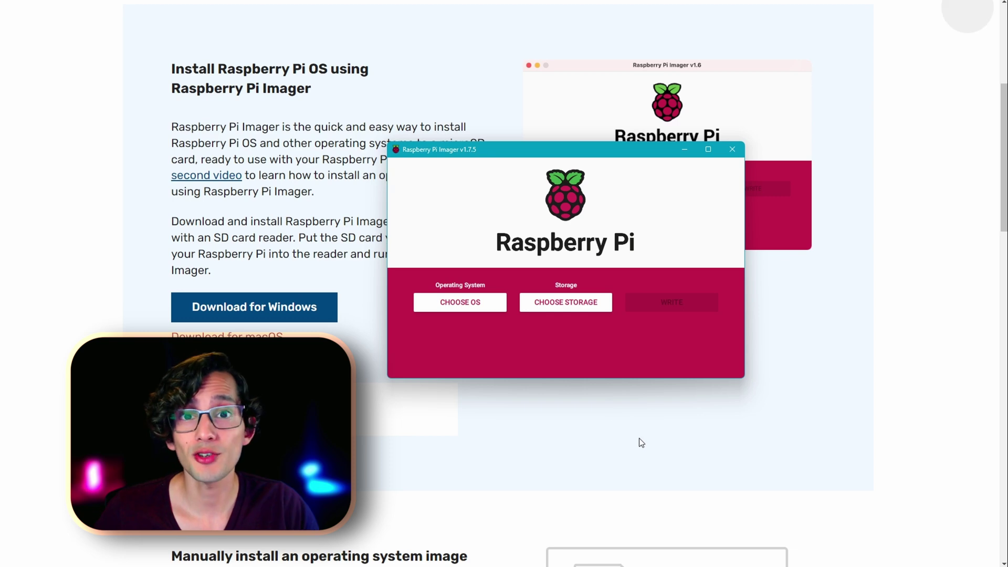
Pick Home Assistant OS 10.5 (RPi 4/400) from Other specific-purpose OS > Home assistants and home automation.
{"action": "left_click", "coordinate": [462, 301]}
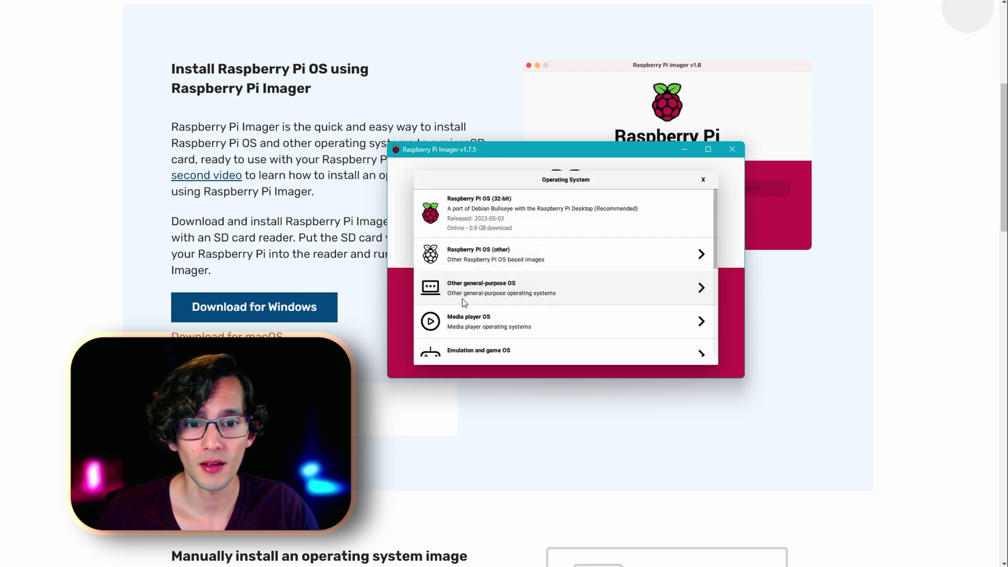
{"action": "scroll", "coordinate": [577, 261], "scroll_direction": "down", "scroll_amount": 3}
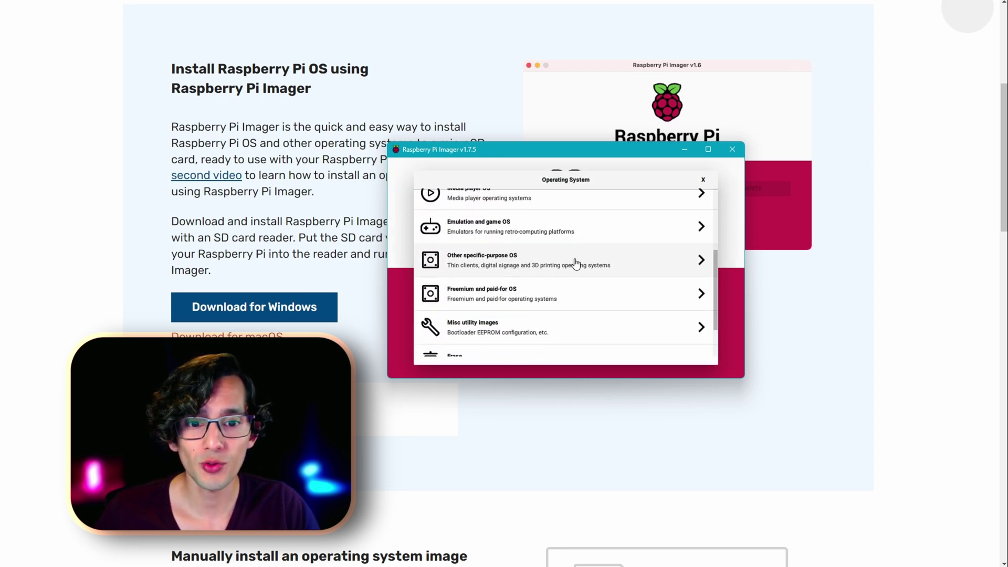
{"action": "left_click", "coordinate": [577, 262]}
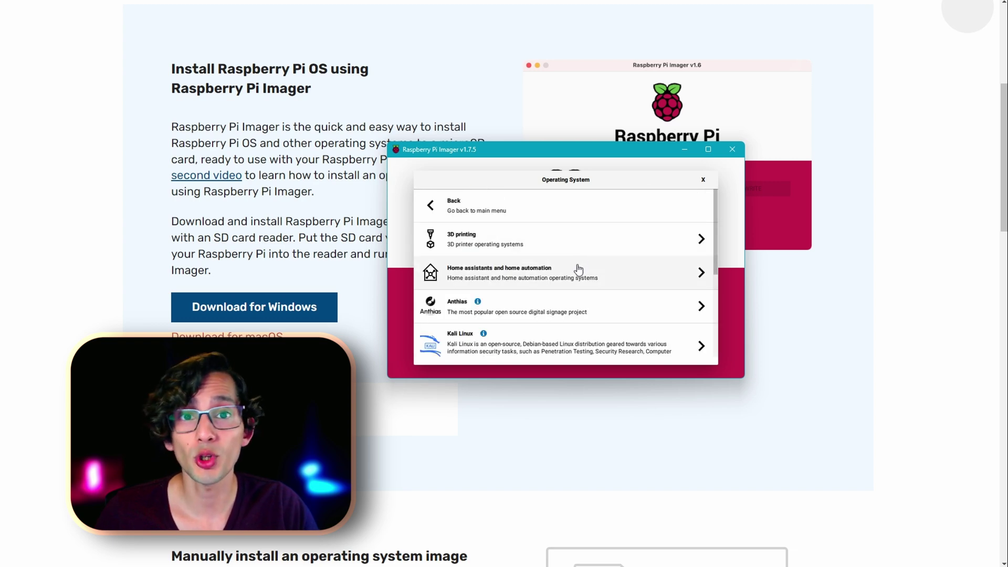
{"action": "left_click", "coordinate": [578, 270]}
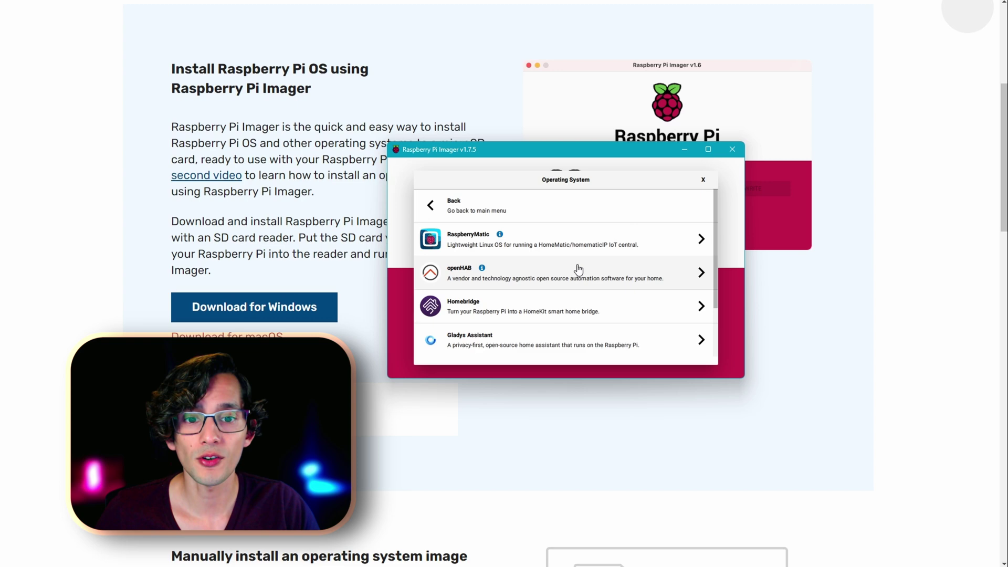
{"action": "scroll", "coordinate": [578, 270], "scroll_direction": "down", "scroll_amount": 2}
{"action": "left_click", "coordinate": [562, 301]}
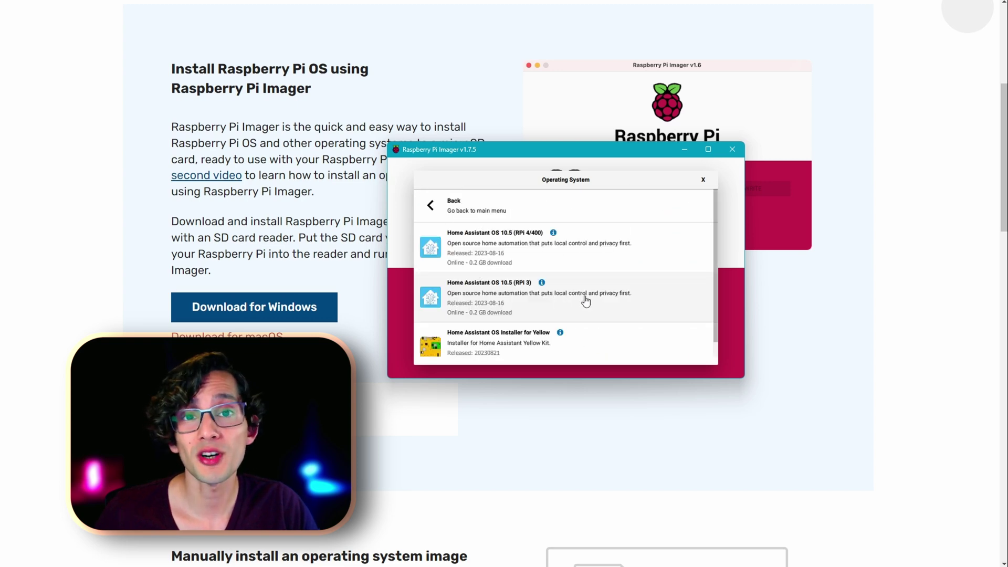
{"action": "left_click", "coordinate": [581, 251]}
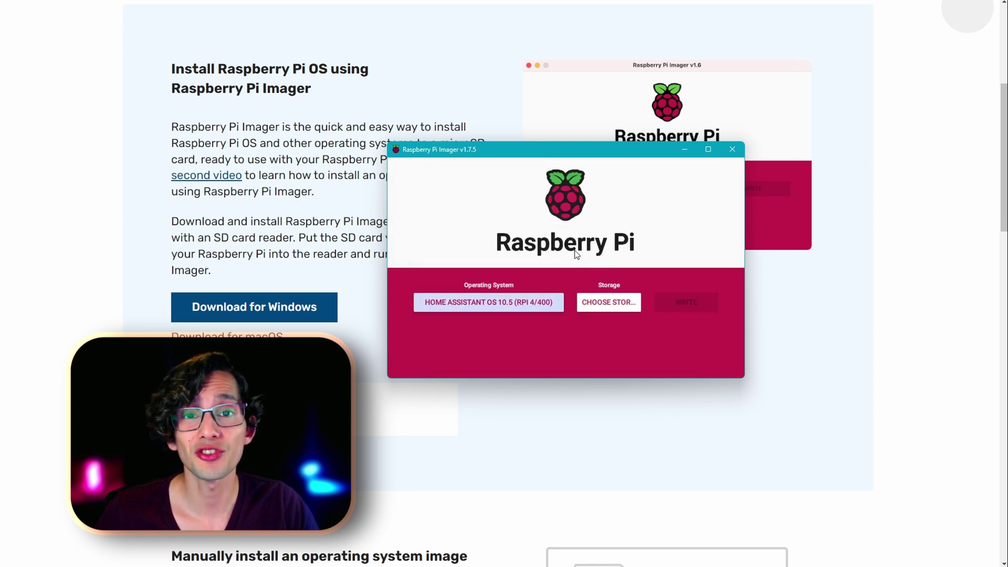
Select the 31.0 GB USB device as storage and write the image, confirming the data erase.
{"action": "left_click", "coordinate": [608, 303]}
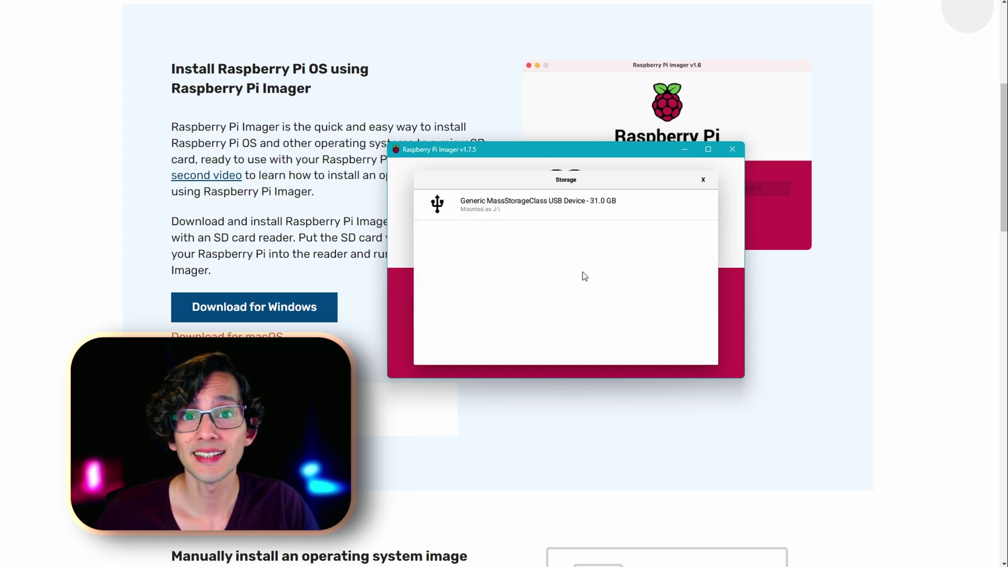
{"action": "left_click", "coordinate": [582, 208]}
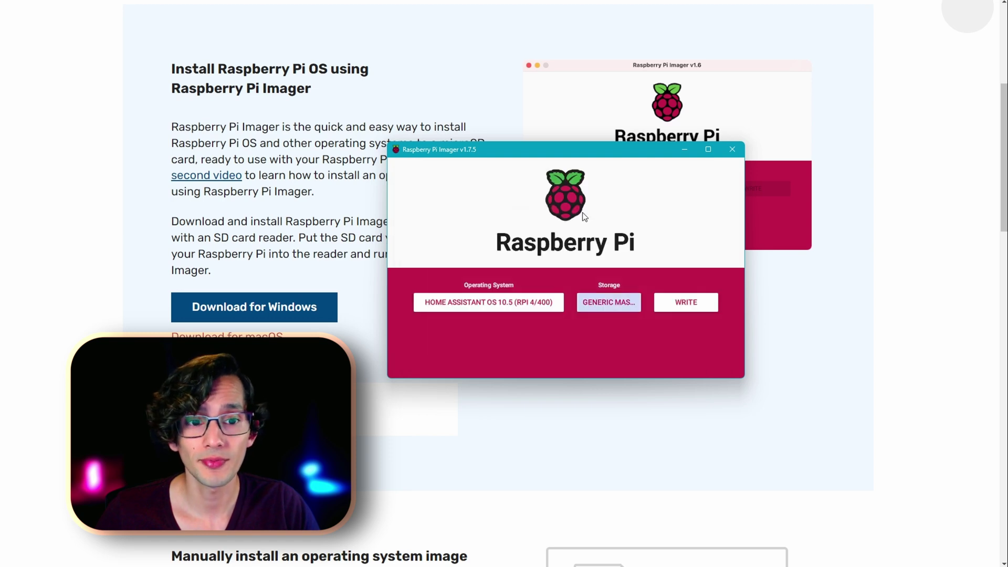
{"action": "left_click", "coordinate": [677, 306]}
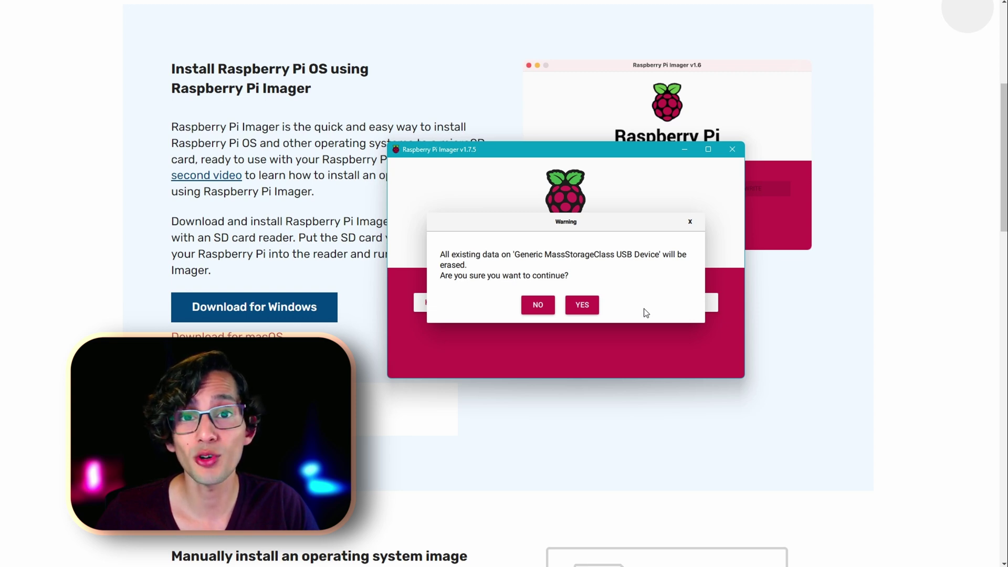
{"action": "left_click", "coordinate": [597, 306]}
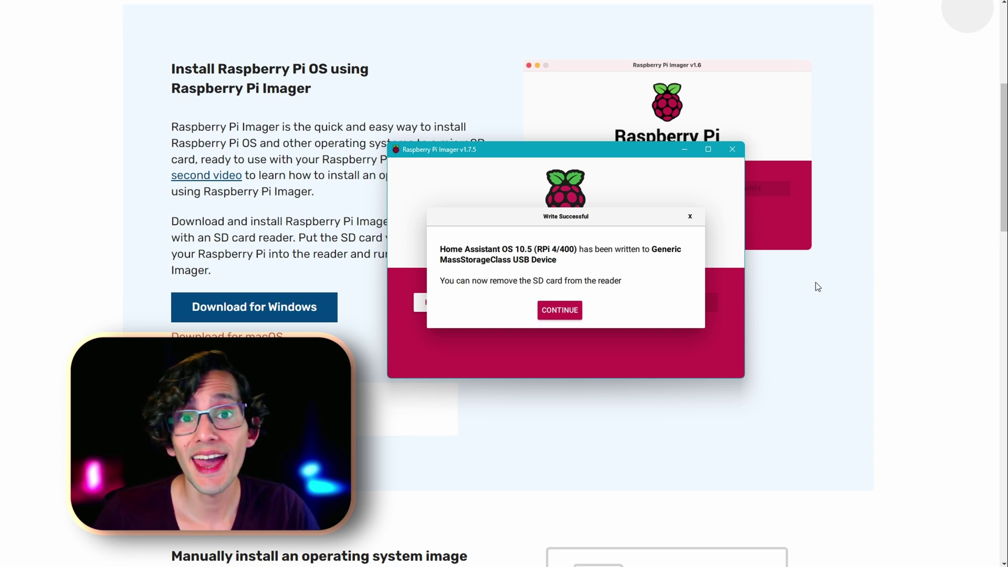
Dismiss Raspberry Pi Imager's write-successful message.
{"action": "left_click", "coordinate": [566, 308]}
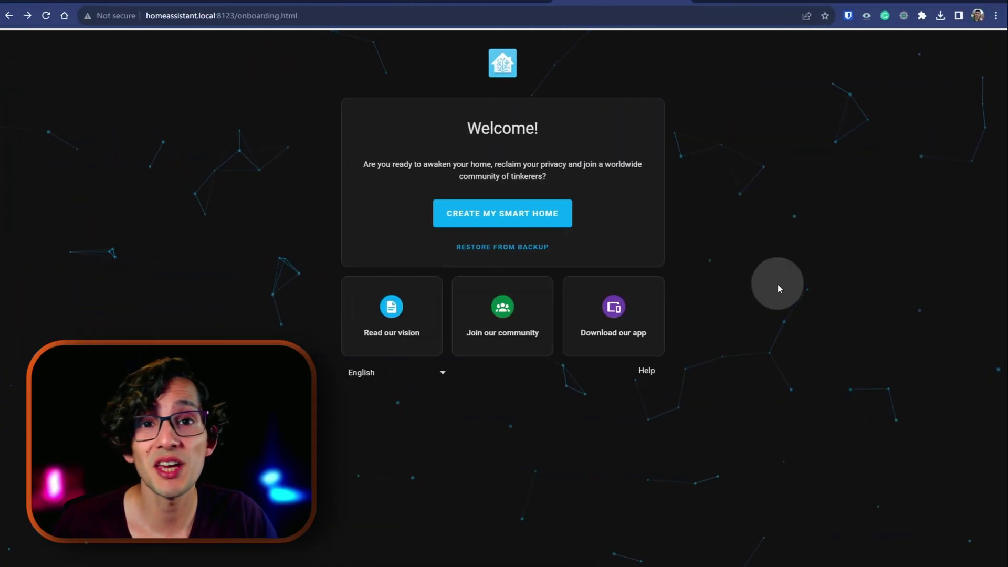
Start the smart home setup and create the owner account with name, username and a confirmed password.
{"action": "left_click", "coordinate": [552, 221]}
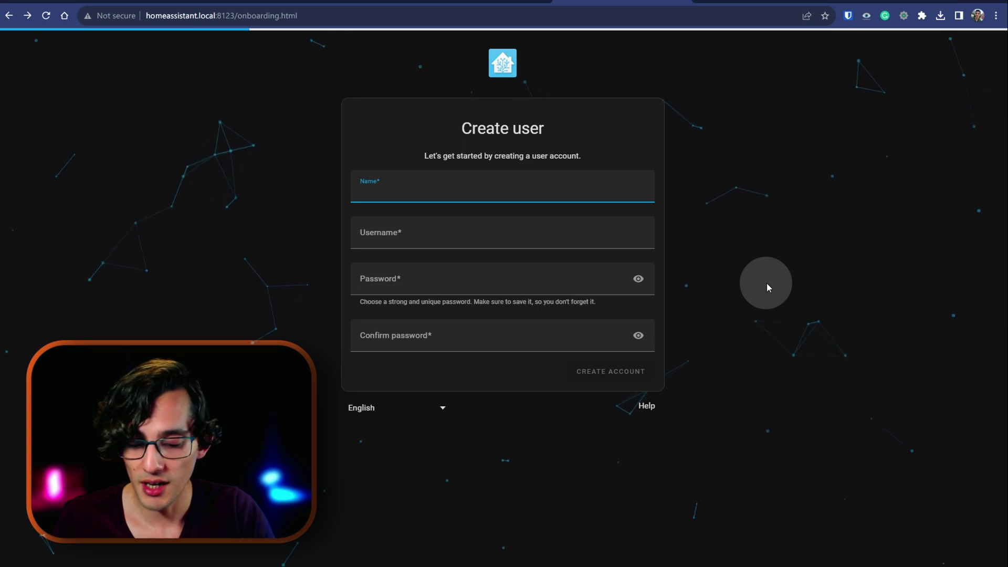
{"action": "type", "text": "Fixt"}
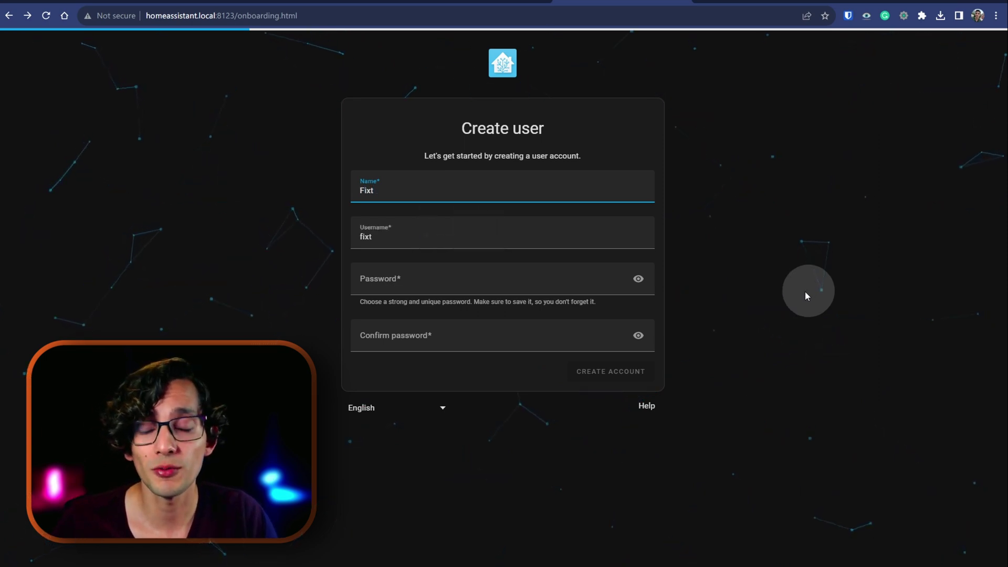
{"action": "left_click", "coordinate": [466, 284]}
{"action": "key", "text": "ctrl+v"}
{"action": "key", "text": "Tab"}
{"action": "key", "text": "ctrl+v"}
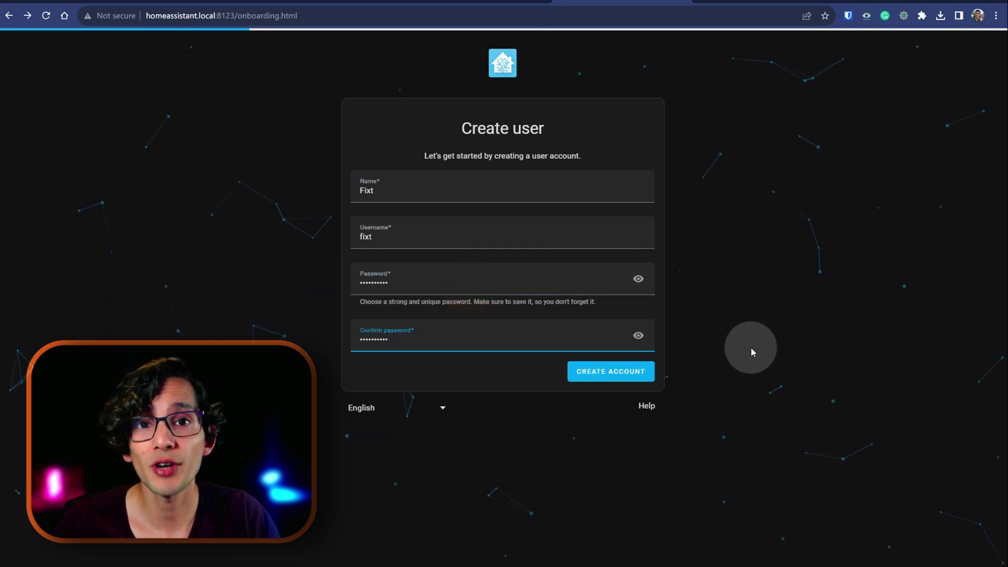
{"action": "left_click", "coordinate": [647, 373]}
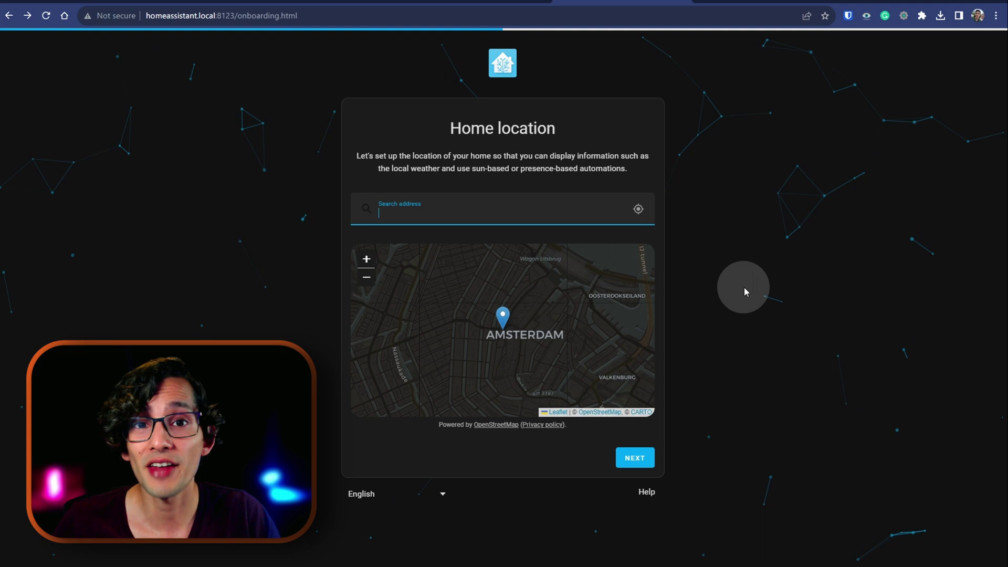
Auto-detect the home location, allow the one-time detection, and accept it.
{"action": "left_click", "coordinate": [641, 211]}
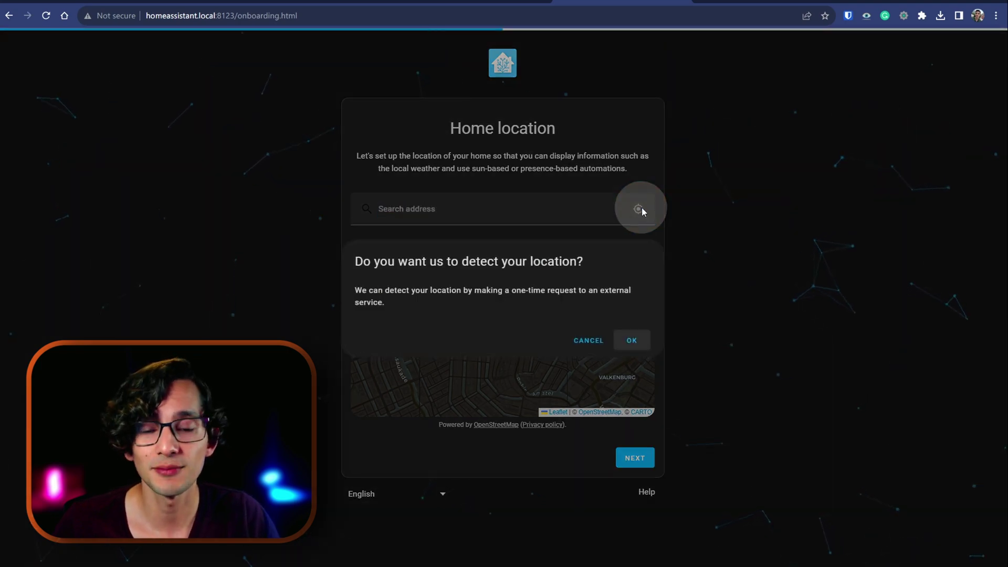
{"action": "left_click", "coordinate": [636, 341]}
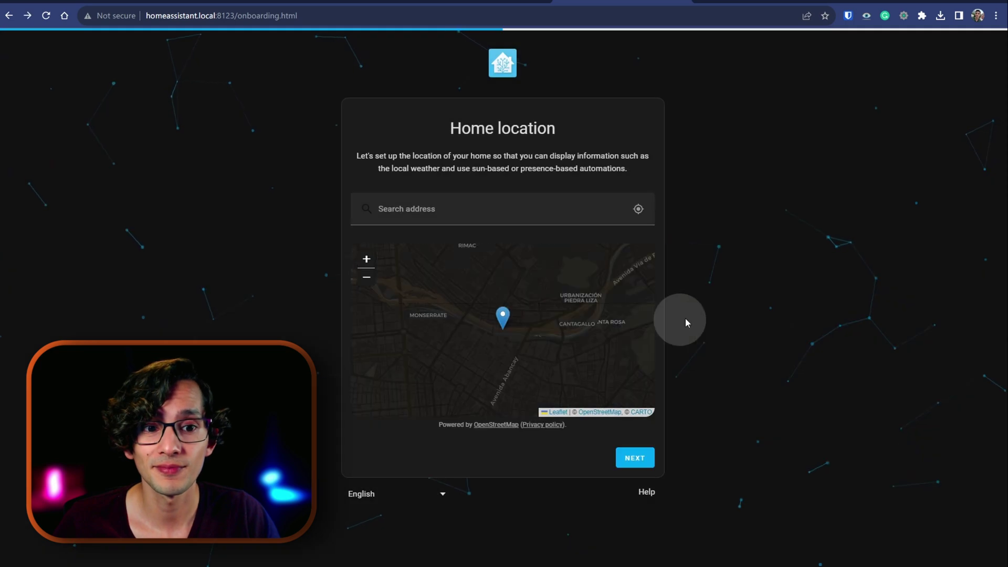
{"action": "left_click", "coordinate": [629, 459]}
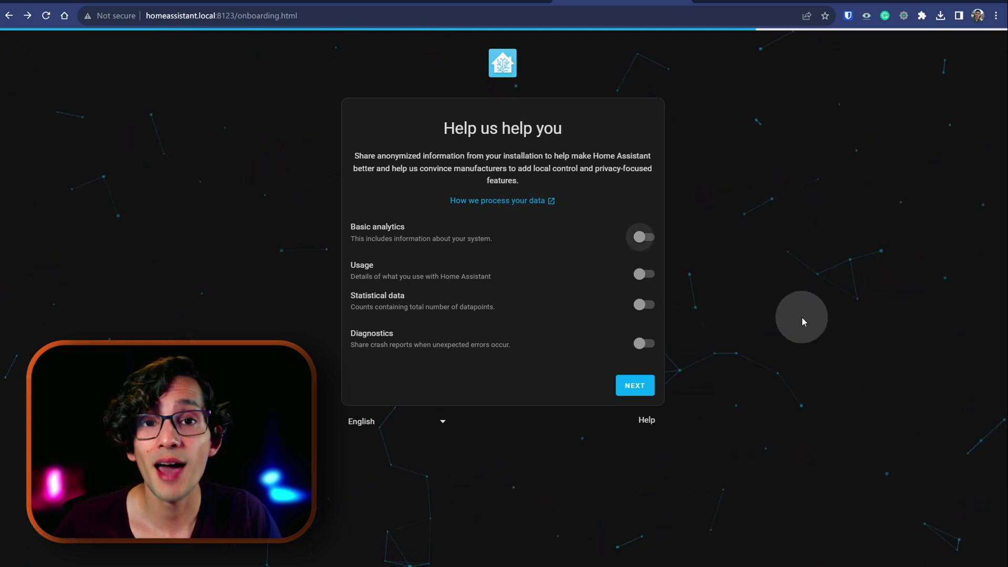
Enable Basic analytics, Usage, Statistical data and Diagnostics sharing, then finish onboarding.
{"action": "left_click", "coordinate": [645, 236]}
{"action": "left_click", "coordinate": [644, 274]}
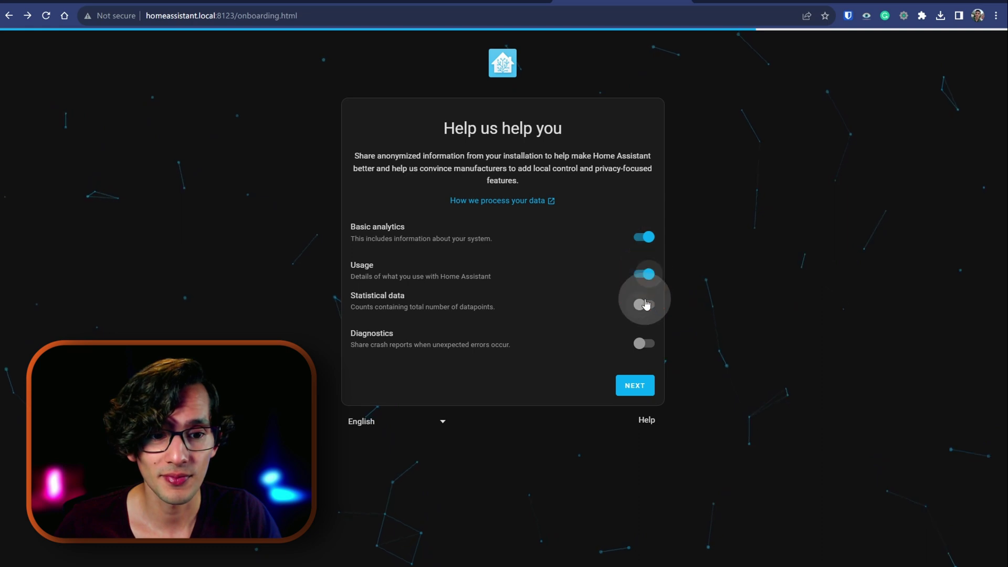
{"action": "left_click", "coordinate": [643, 305]}
{"action": "left_click", "coordinate": [644, 343]}
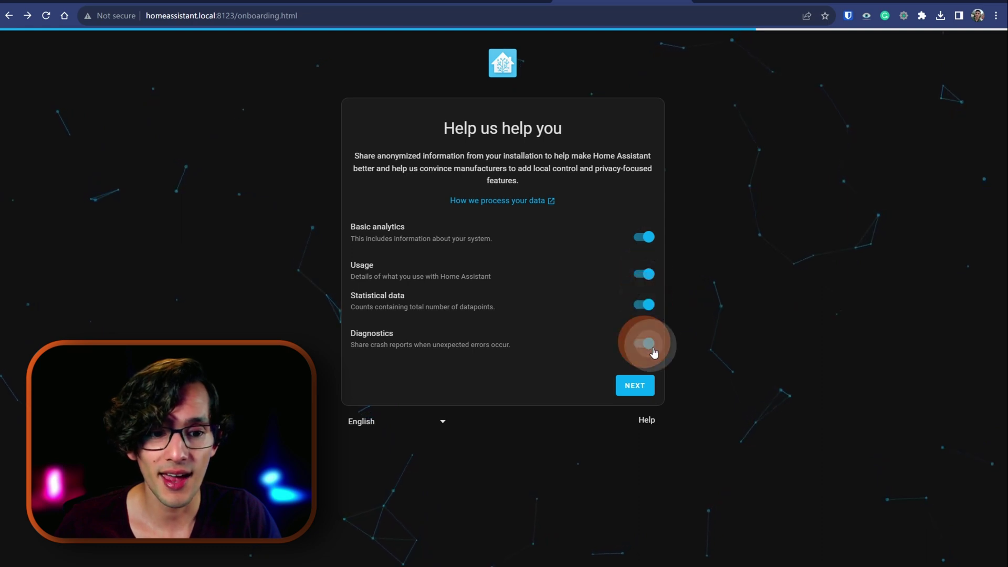
{"action": "left_click", "coordinate": [645, 381]}
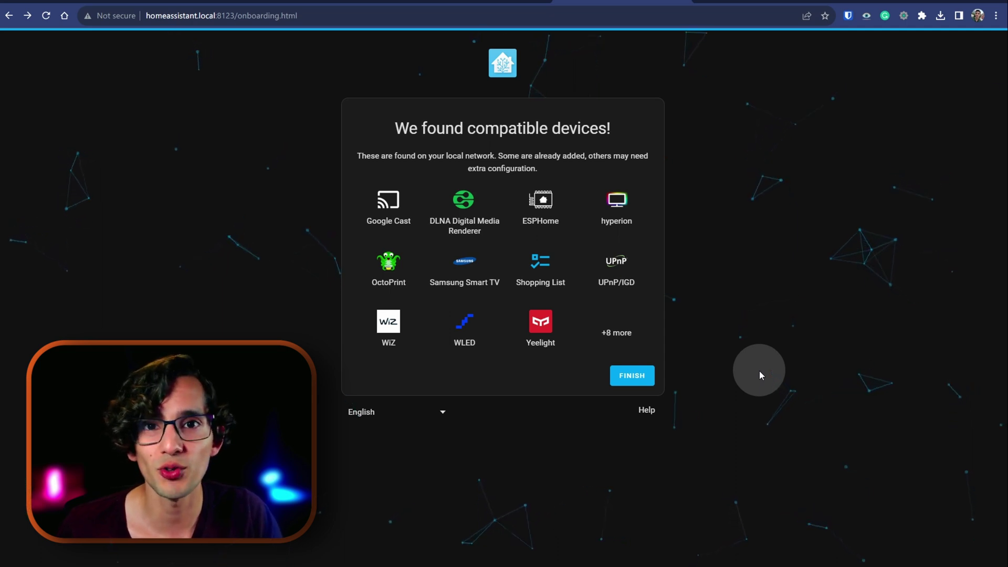
{"action": "left_click", "coordinate": [653, 374]}
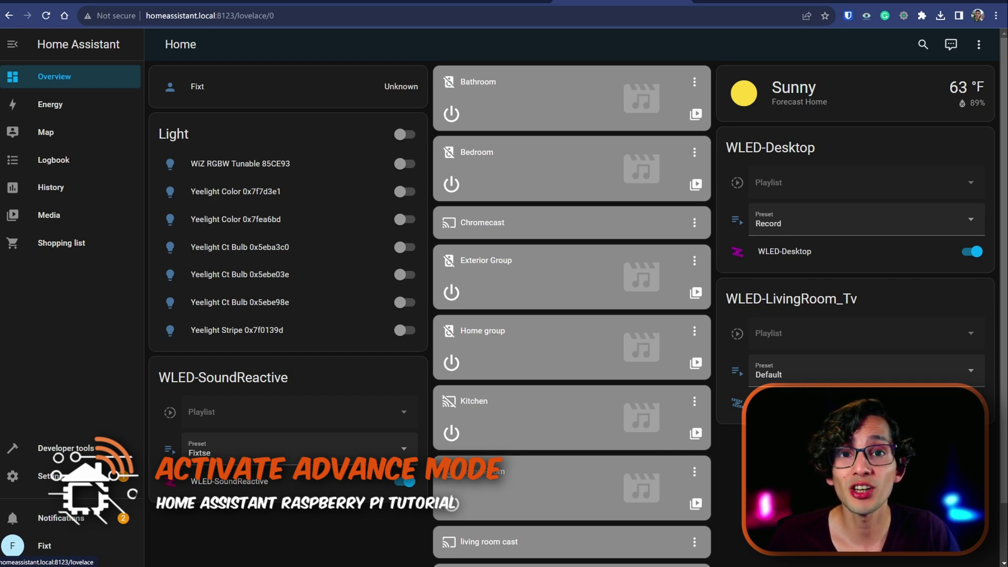
Switch on the Advanced mode toggle on the user Profile page.
{"action": "left_click", "coordinate": [45, 547]}
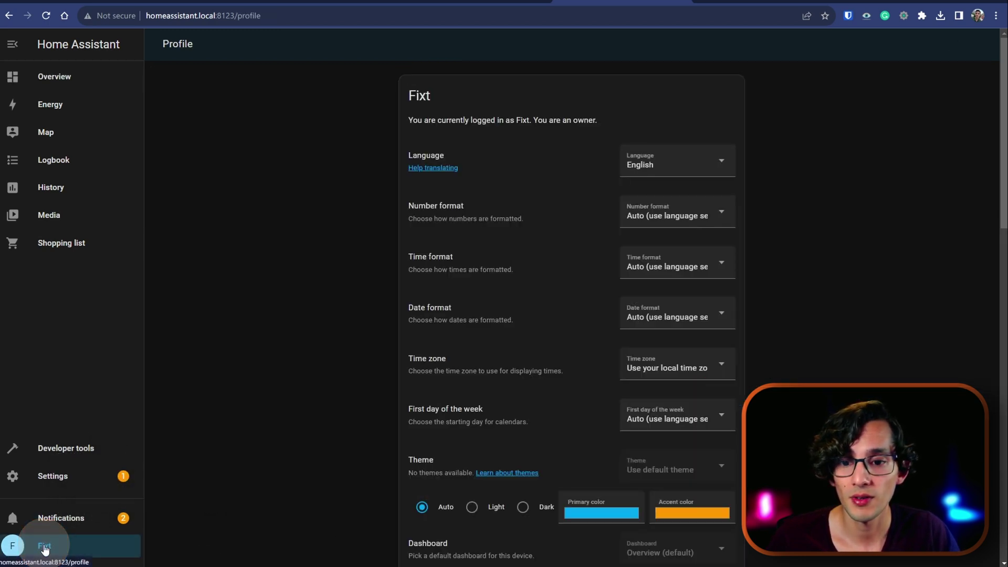
{"action": "left_click", "coordinate": [347, 387]}
{"action": "scroll", "coordinate": [345, 384], "scroll_direction": "down", "scroll_amount": 7}
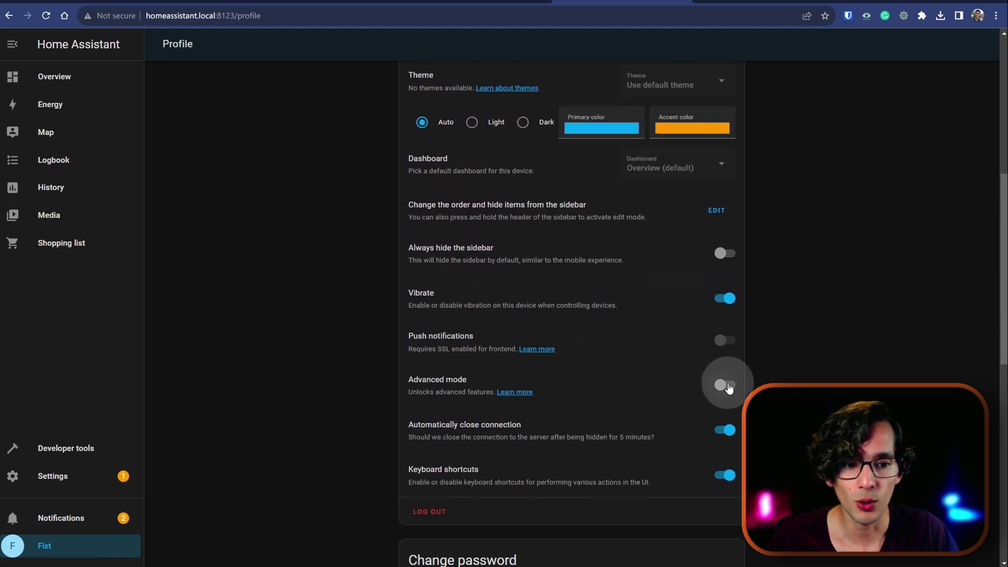
{"action": "left_click", "coordinate": [723, 385]}
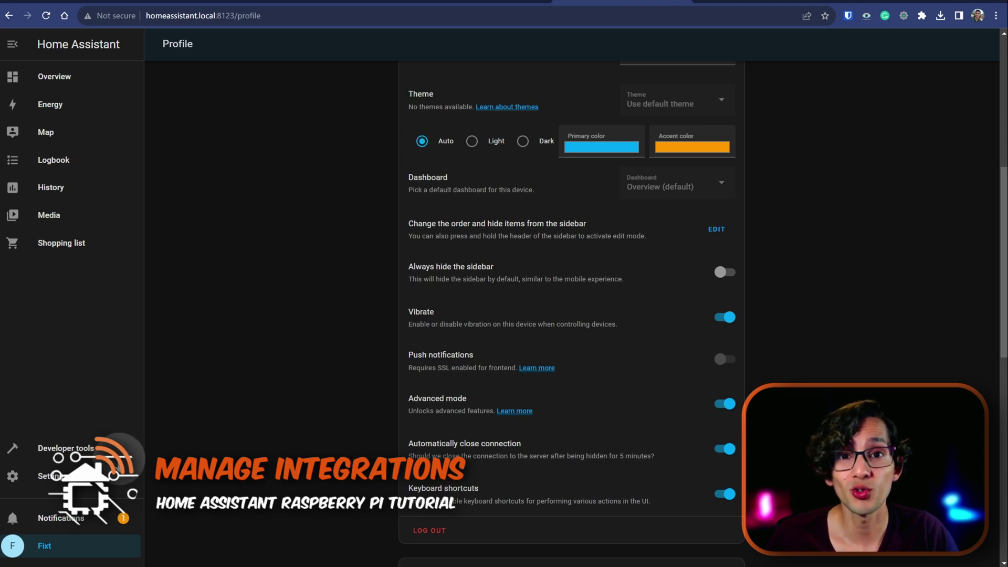
Configure the discovered hyperion card in Settings > Devices & services and submit the confirmation.
{"action": "left_click", "coordinate": [50, 476]}
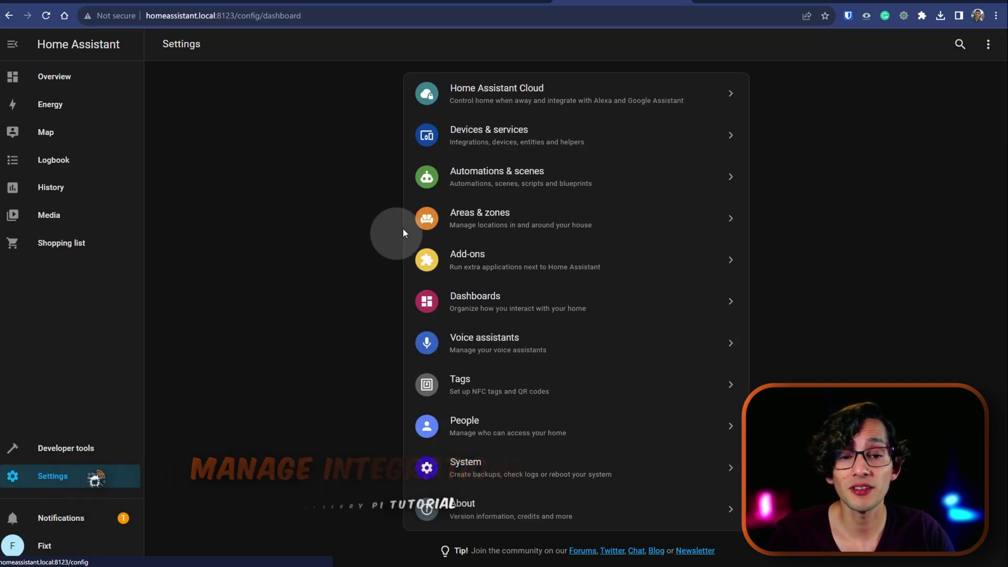
{"action": "left_click", "coordinate": [505, 131]}
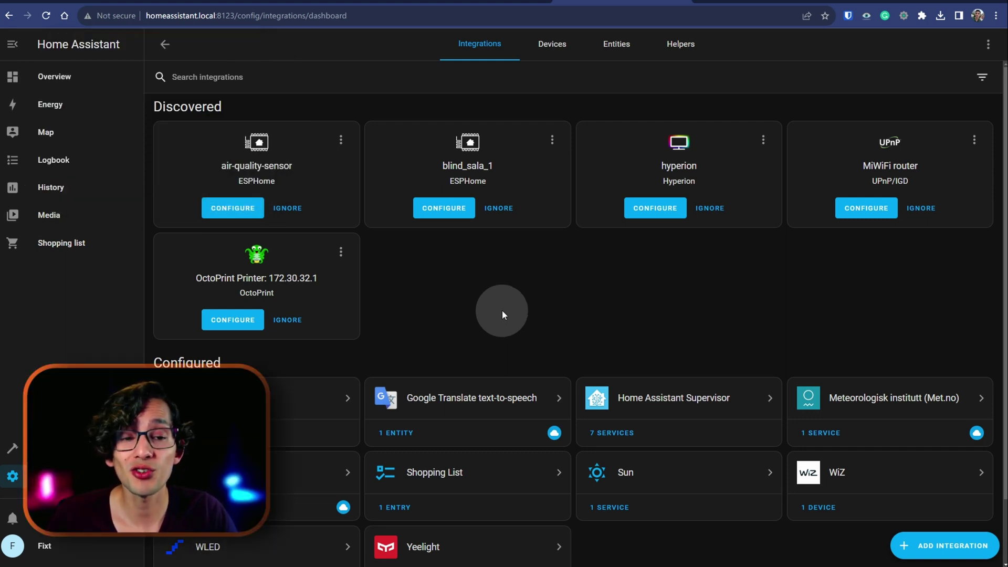
{"action": "left_click", "coordinate": [656, 208]}
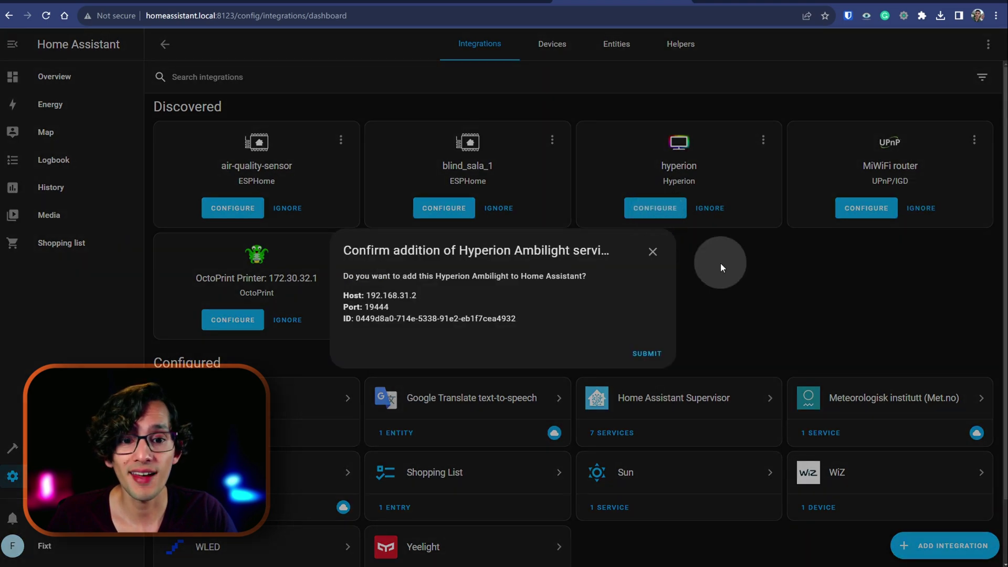
{"action": "left_click", "coordinate": [655, 353]}
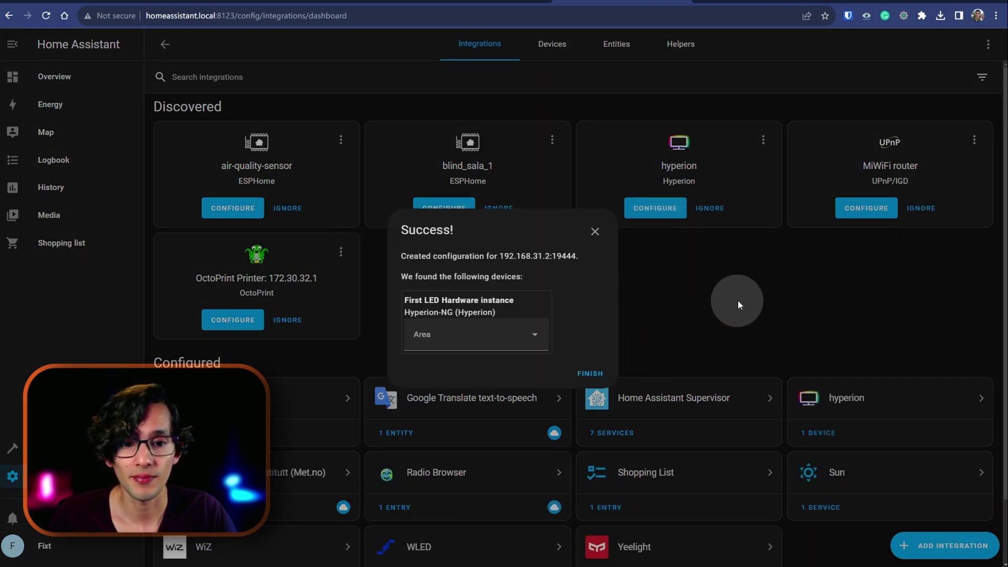
Close the Hyperion success dialog and ignore the discovered MiWiFi router.
{"action": "left_click", "coordinate": [590, 374]}
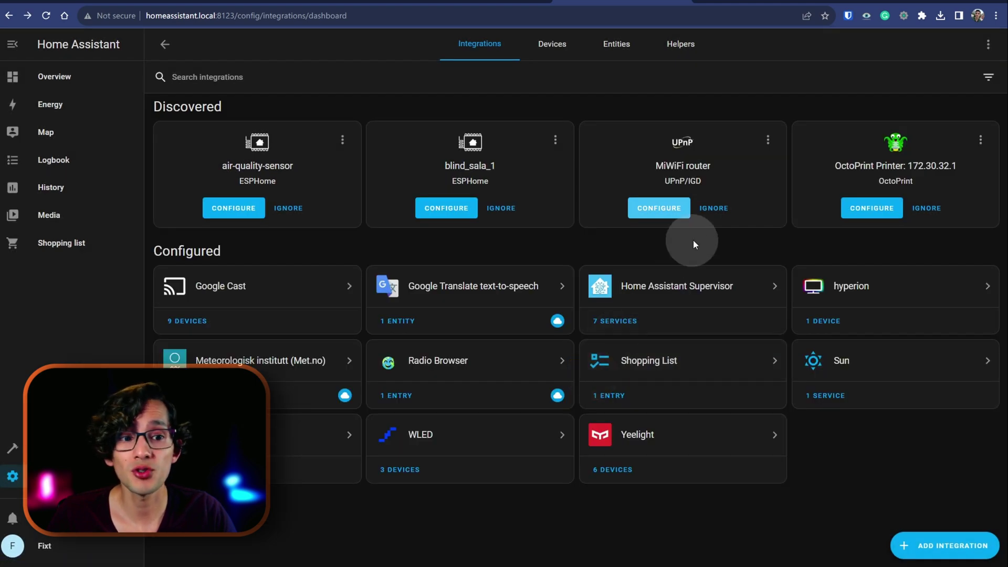
{"action": "left_click", "coordinate": [714, 210]}
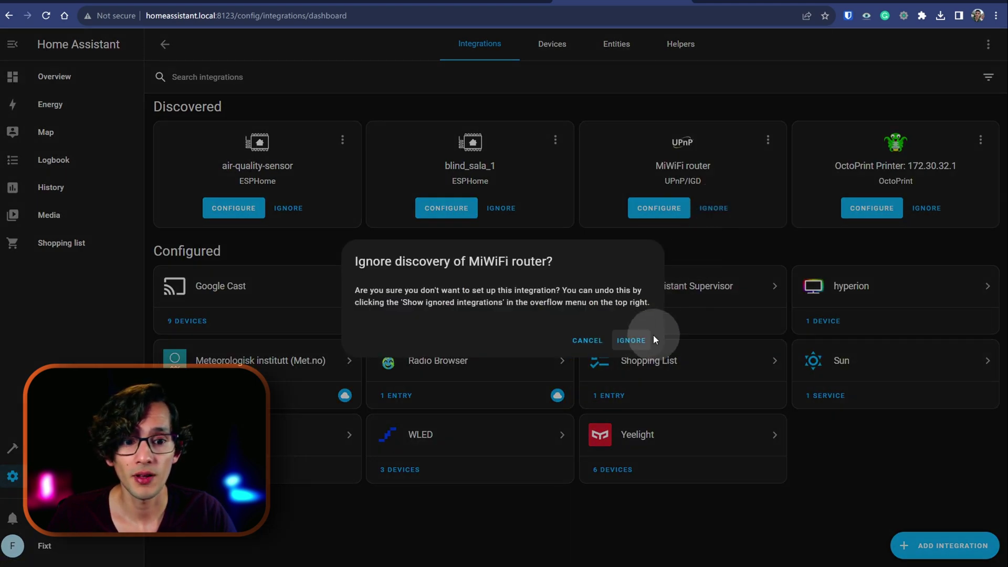
{"action": "left_click", "coordinate": [644, 339]}
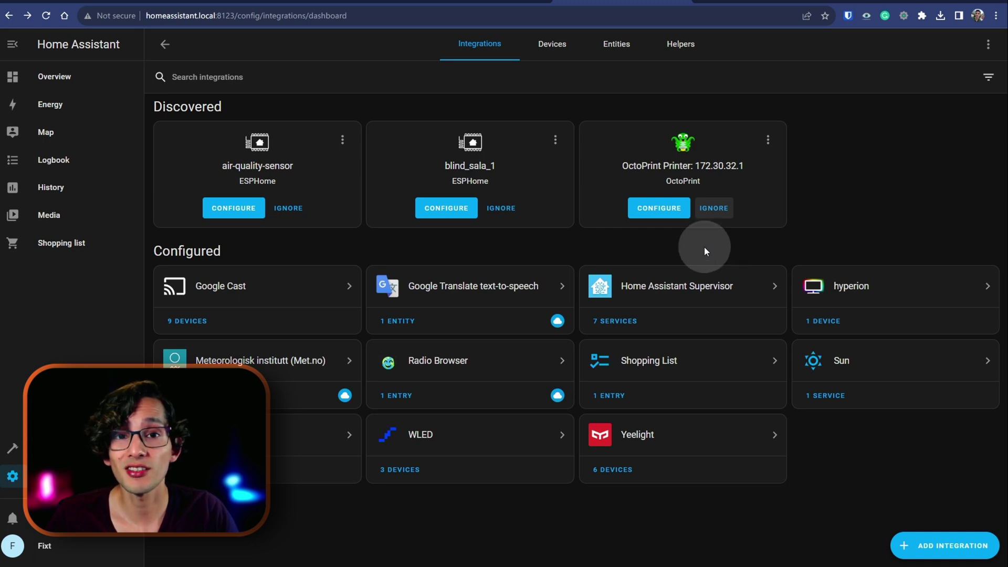
Switch on the Yeelight Color 0x7f7d3e1 bulb from its device page in the Yeelight integration.
{"action": "left_click", "coordinate": [644, 439]}
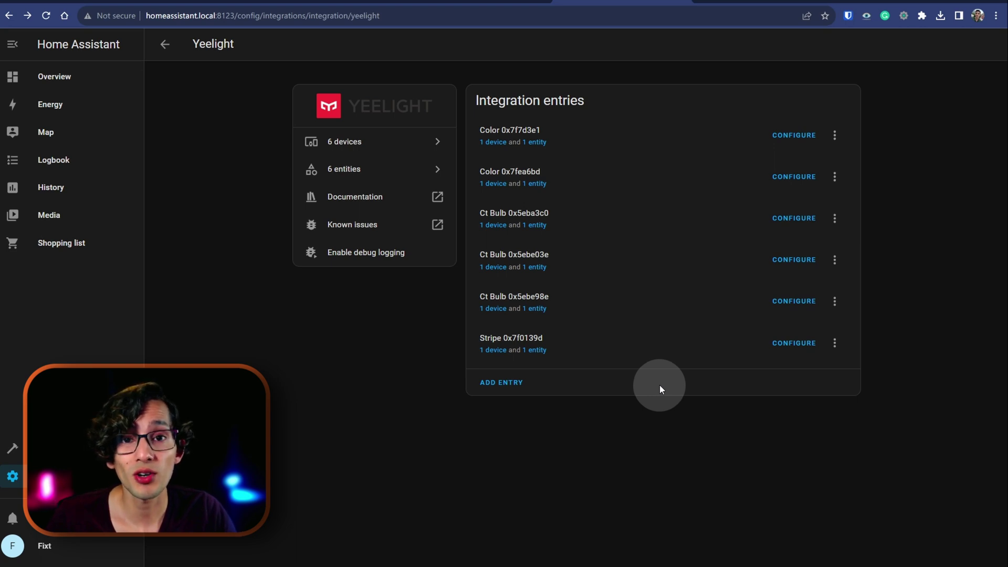
{"action": "left_click", "coordinate": [836, 139]}
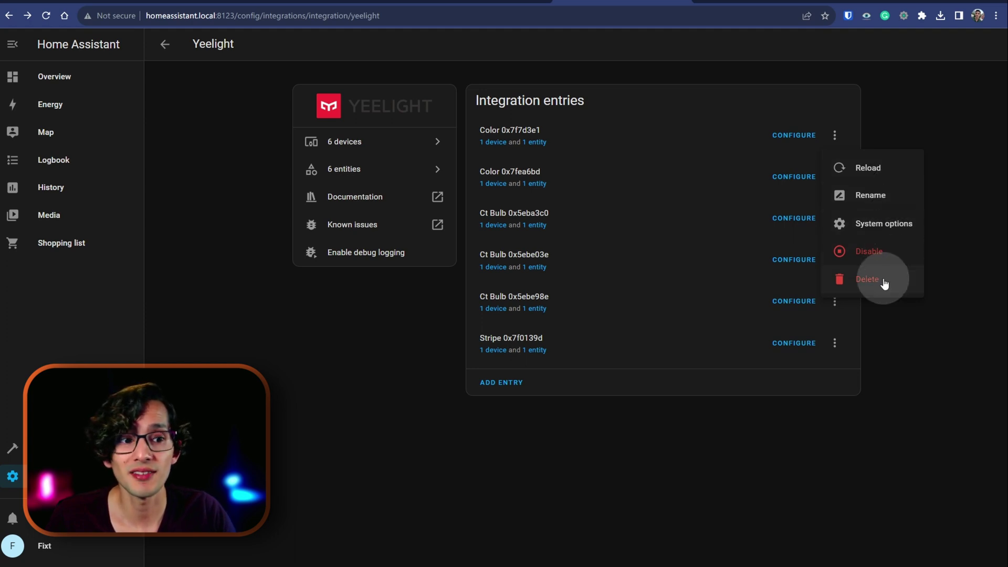
{"action": "left_click", "coordinate": [912, 323]}
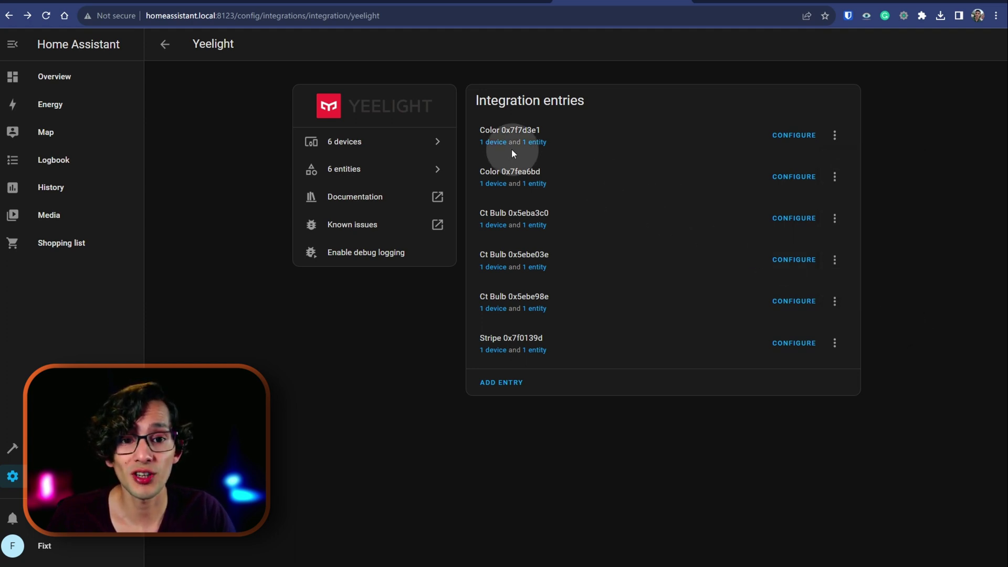
{"action": "left_click", "coordinate": [497, 143]}
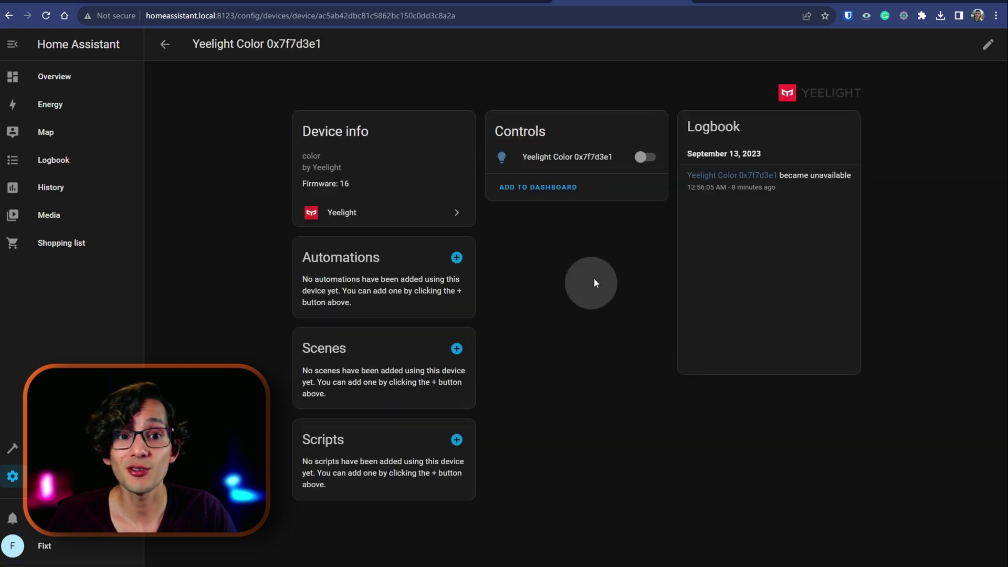
{"action": "left_click", "coordinate": [651, 164]}
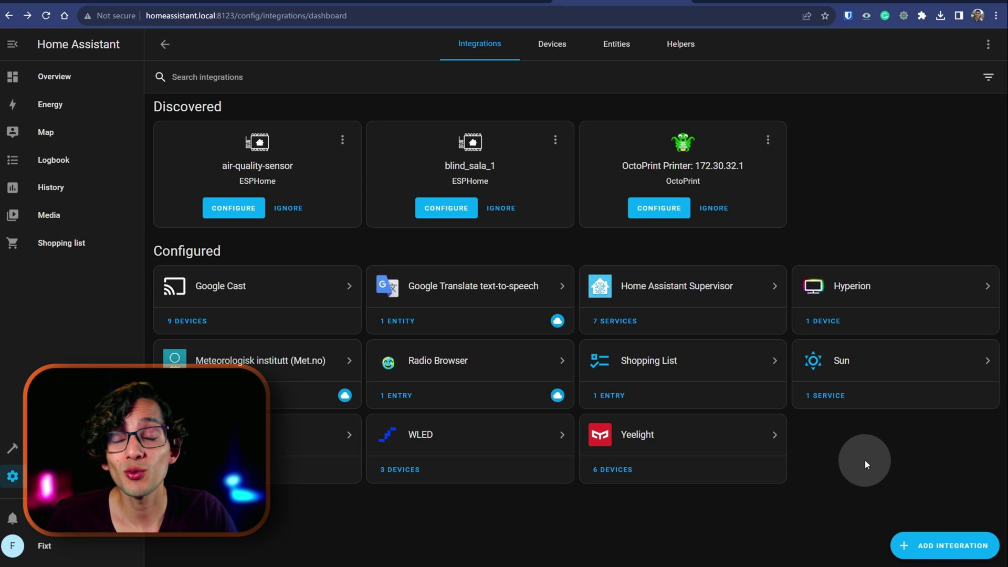
{"action": "left_click", "coordinate": [940, 546]}
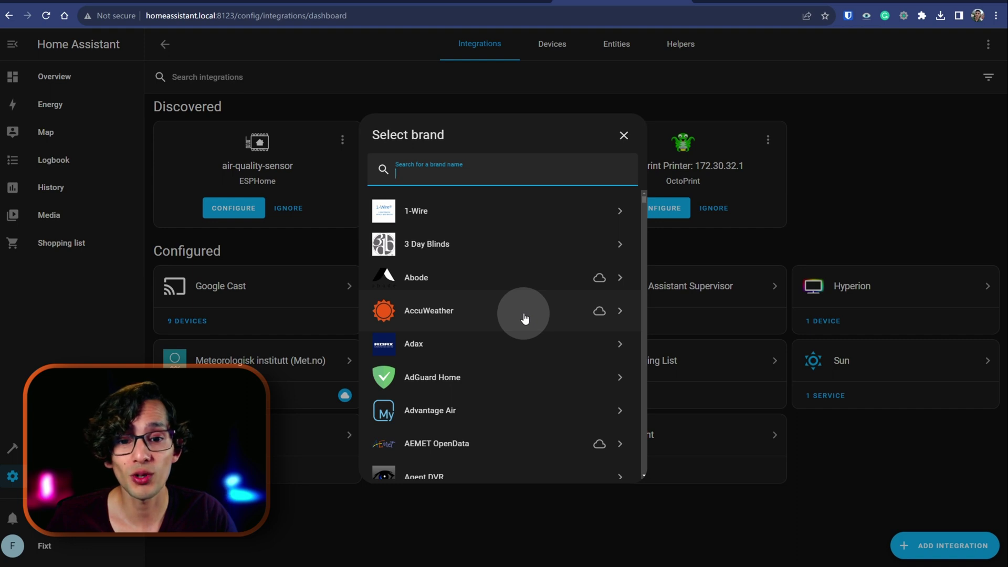
{"action": "scroll", "coordinate": [525, 317], "scroll_direction": "down", "scroll_amount": 10}
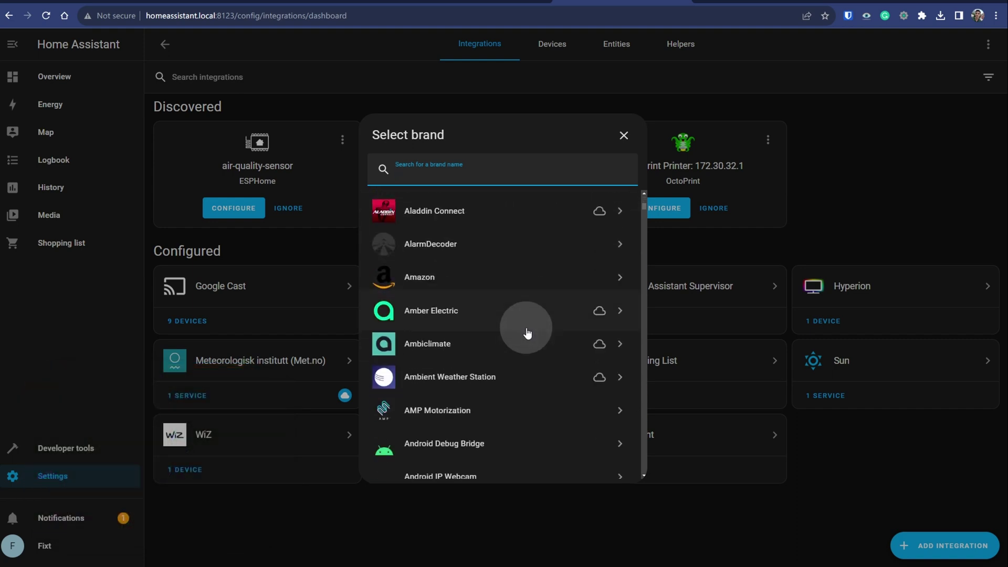
{"action": "scroll", "coordinate": [527, 334], "scroll_direction": "down", "scroll_amount": 10}
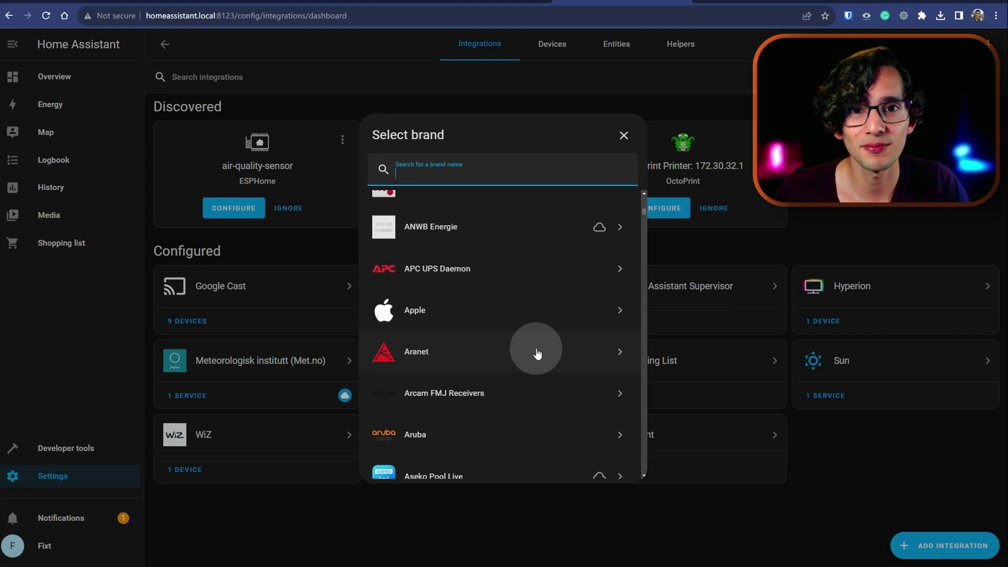
{"action": "left_click", "coordinate": [551, 525]}
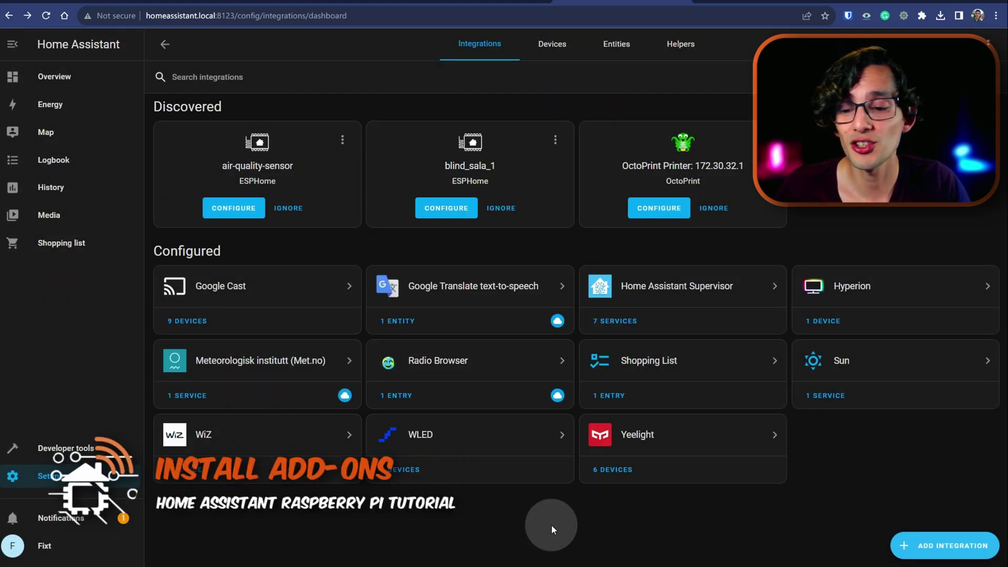
Install the File editor add-on from the Add-on Store.
{"action": "key", "text": "alt+Left"}
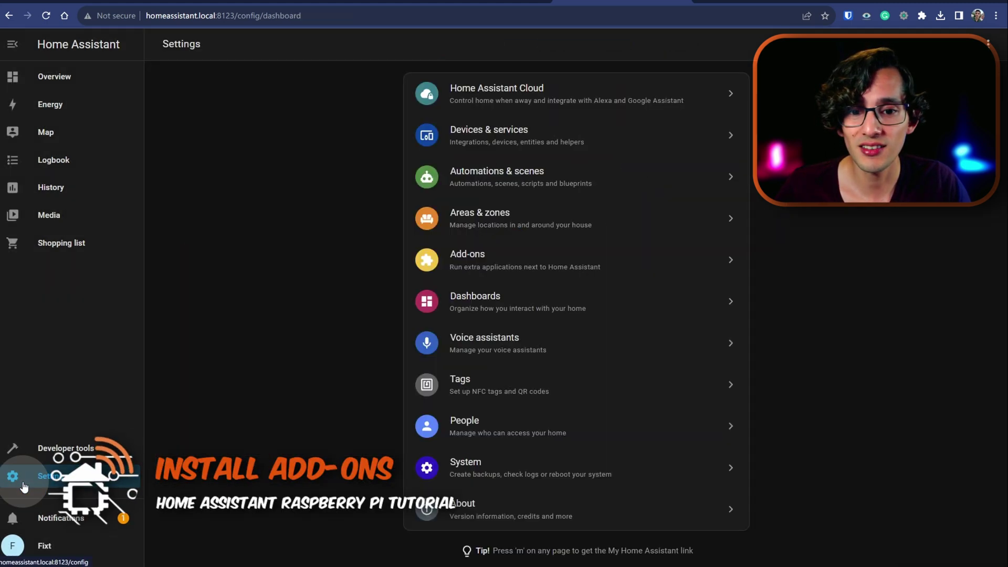
{"action": "left_click", "coordinate": [462, 263]}
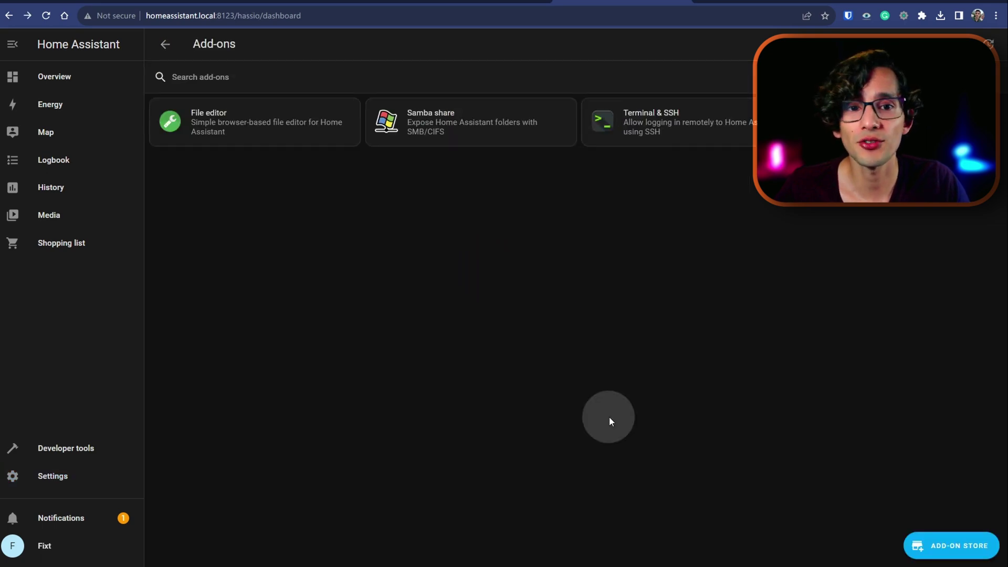
{"action": "left_click", "coordinate": [952, 544]}
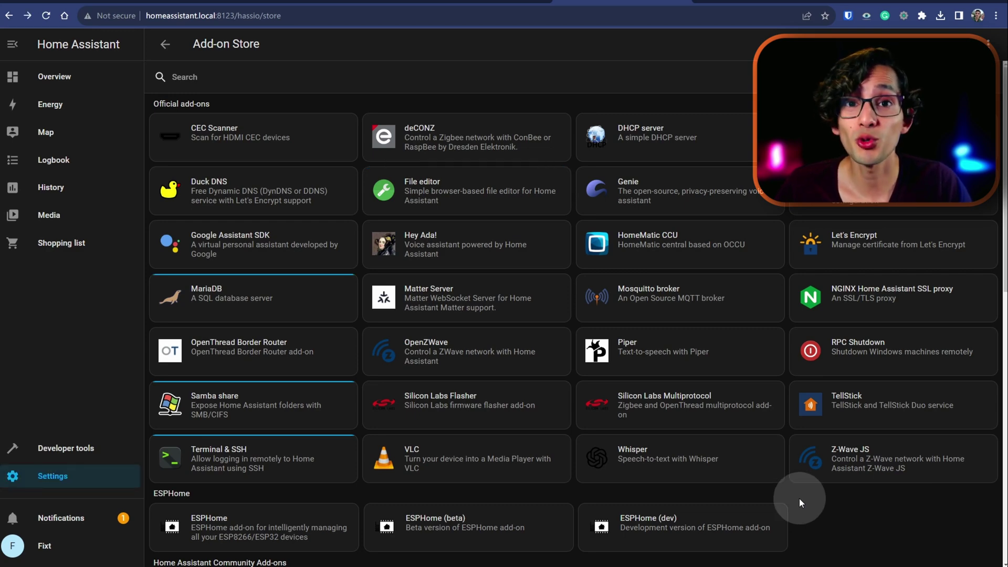
{"action": "left_click", "coordinate": [453, 190]}
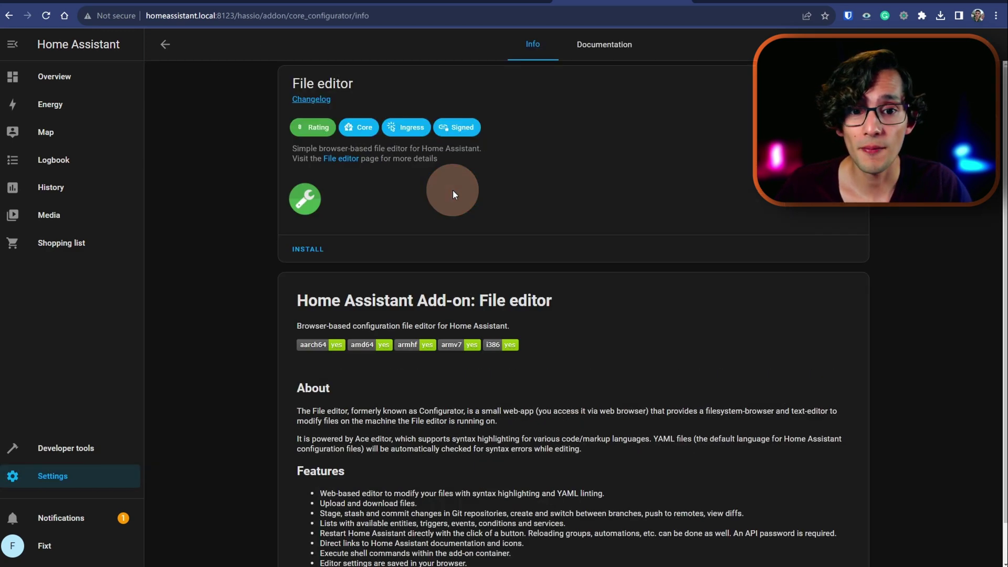
{"action": "left_click", "coordinate": [311, 249]}
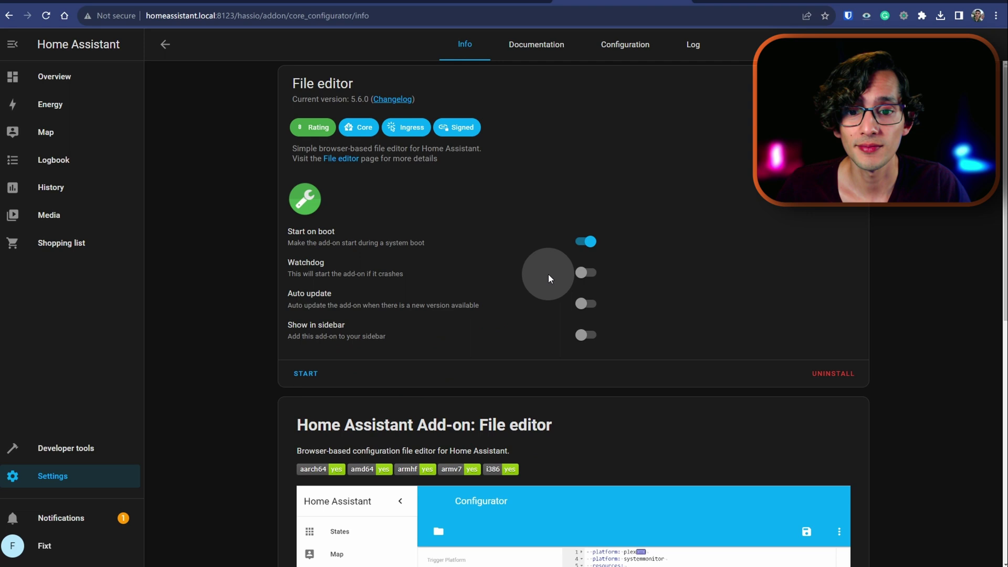
Show File editor in the sidebar, start it, and open it to configuration.yaml.
{"action": "left_click", "coordinate": [586, 335]}
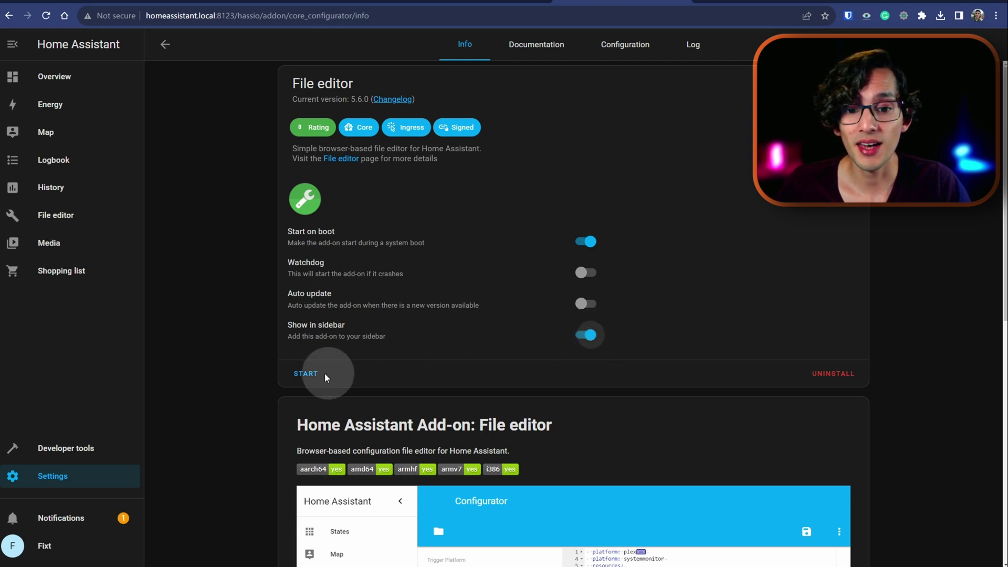
{"action": "left_click", "coordinate": [300, 373]}
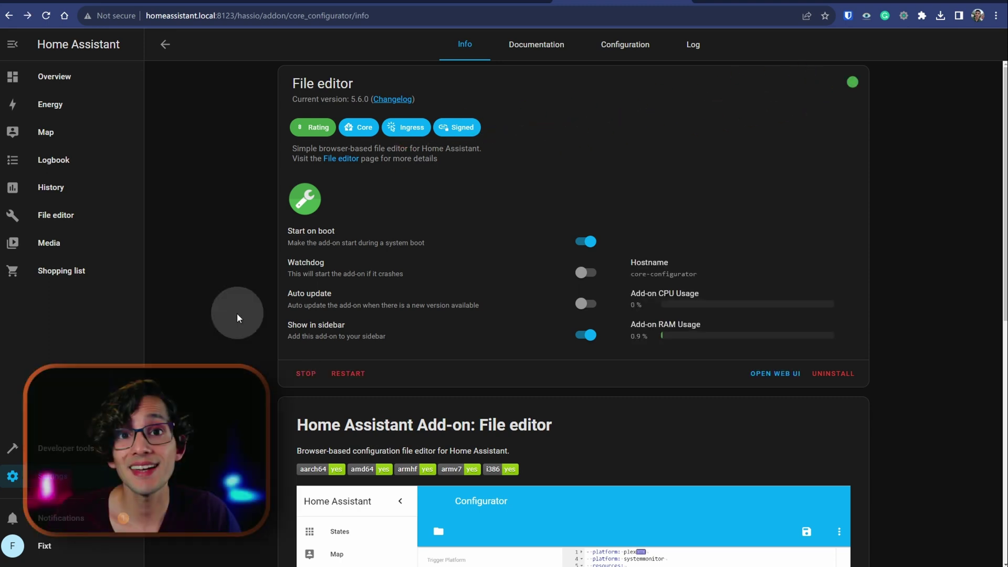
{"action": "left_click", "coordinate": [83, 218]}
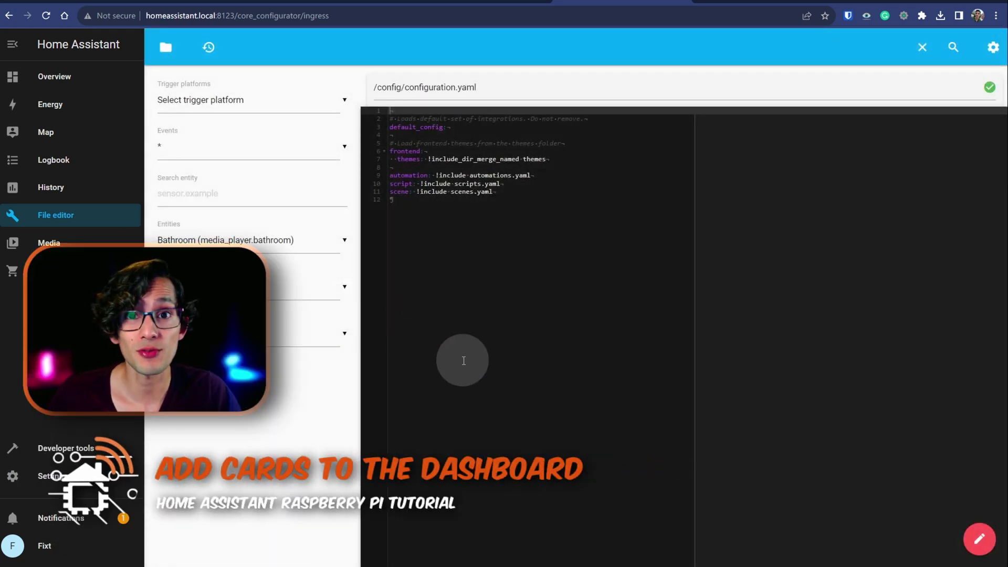
Take control of the Overview dashboard, starting it empty in edit mode.
{"action": "left_click", "coordinate": [70, 76]}
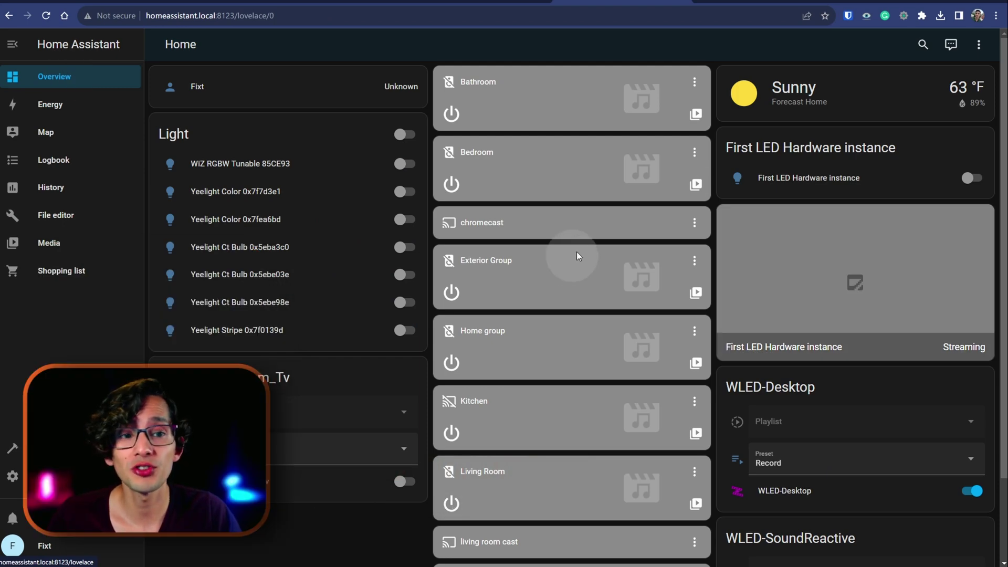
{"action": "left_click", "coordinate": [979, 46]}
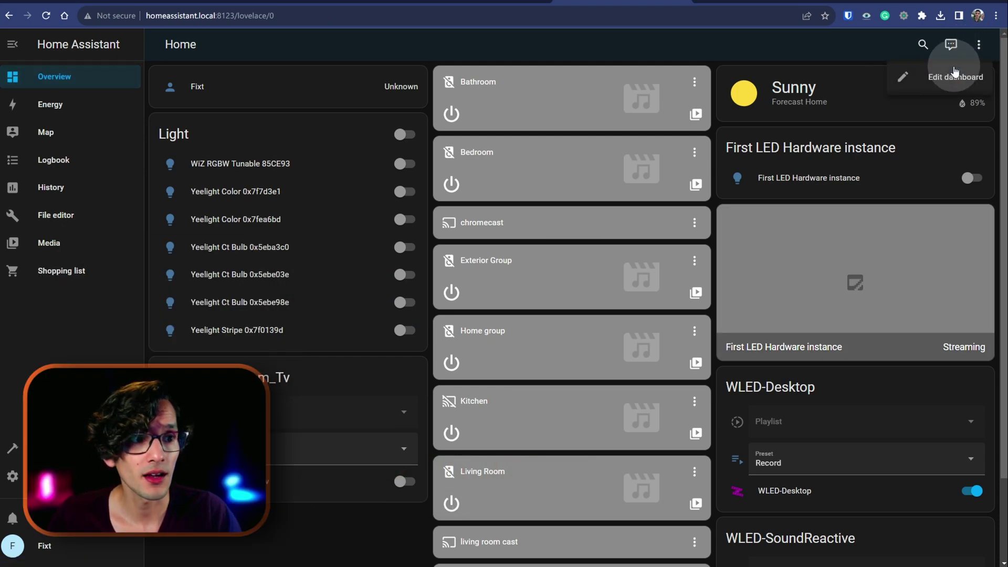
{"action": "left_click", "coordinate": [938, 77]}
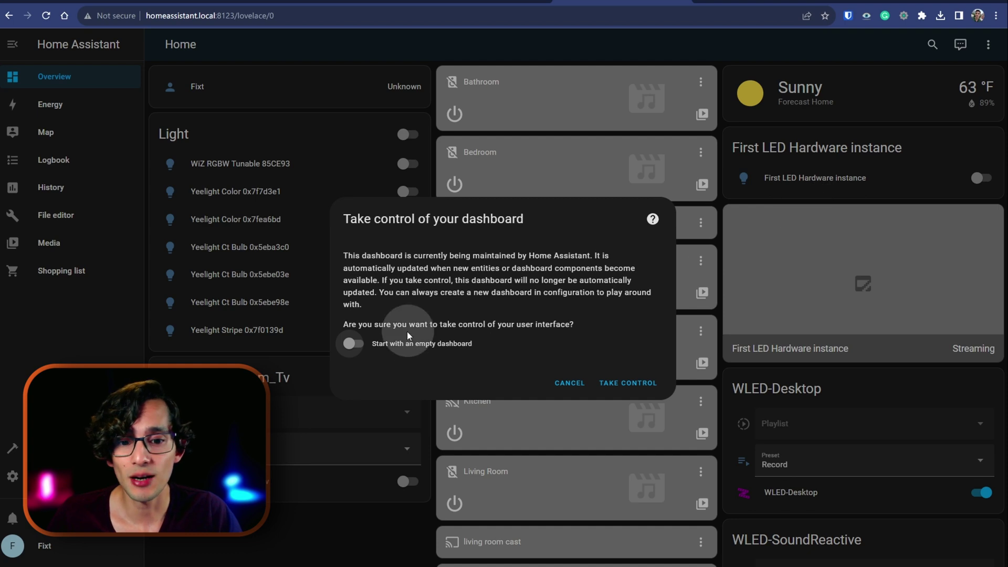
{"action": "left_click", "coordinate": [353, 344]}
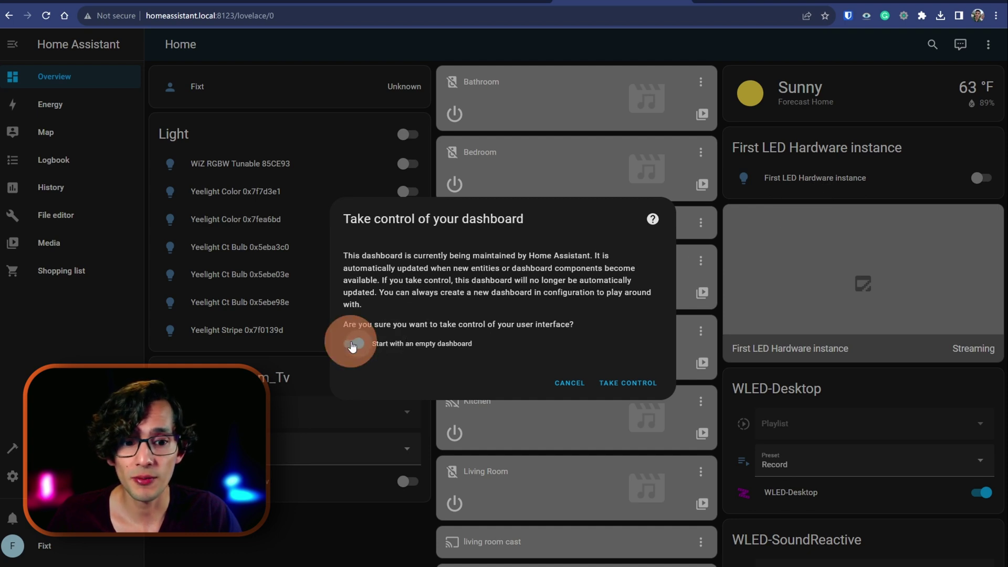
{"action": "left_click", "coordinate": [617, 383]}
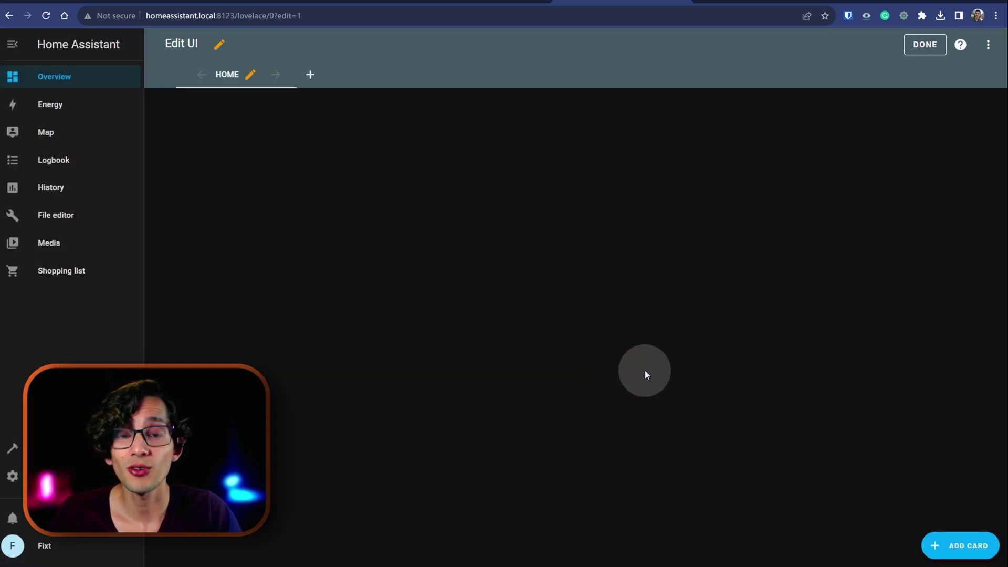
Add a Tile card with WLED-SoundReactive as its entity.
{"action": "left_click", "coordinate": [957, 543]}
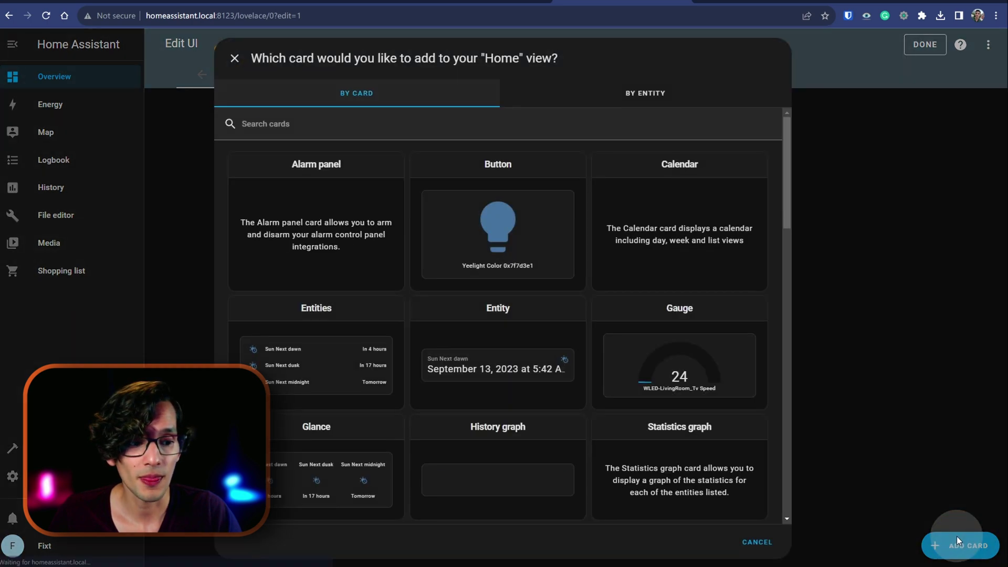
{"action": "left_click_drag", "start_coordinate": [789, 195], "coordinate": [787, 449]}
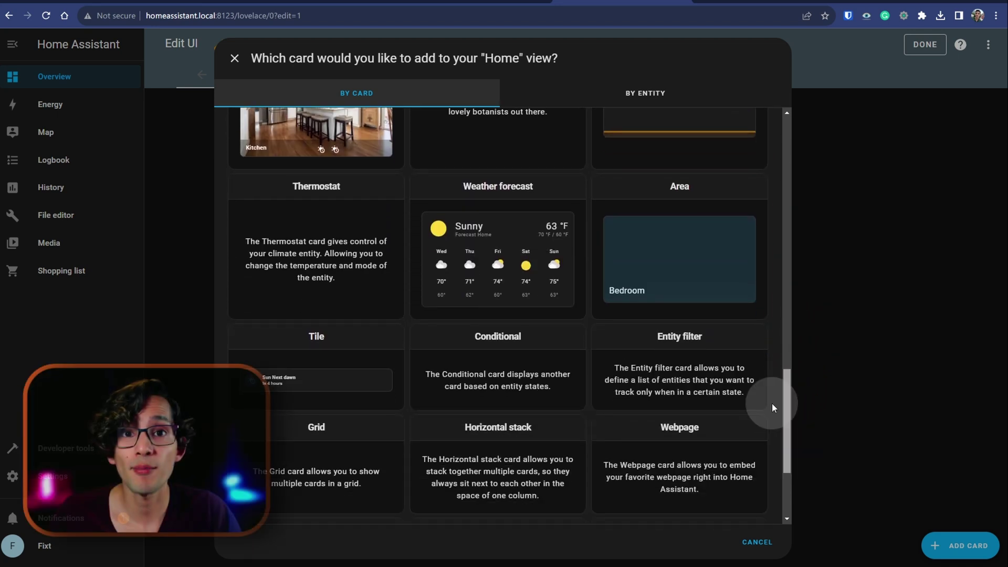
{"action": "left_click", "coordinate": [338, 369]}
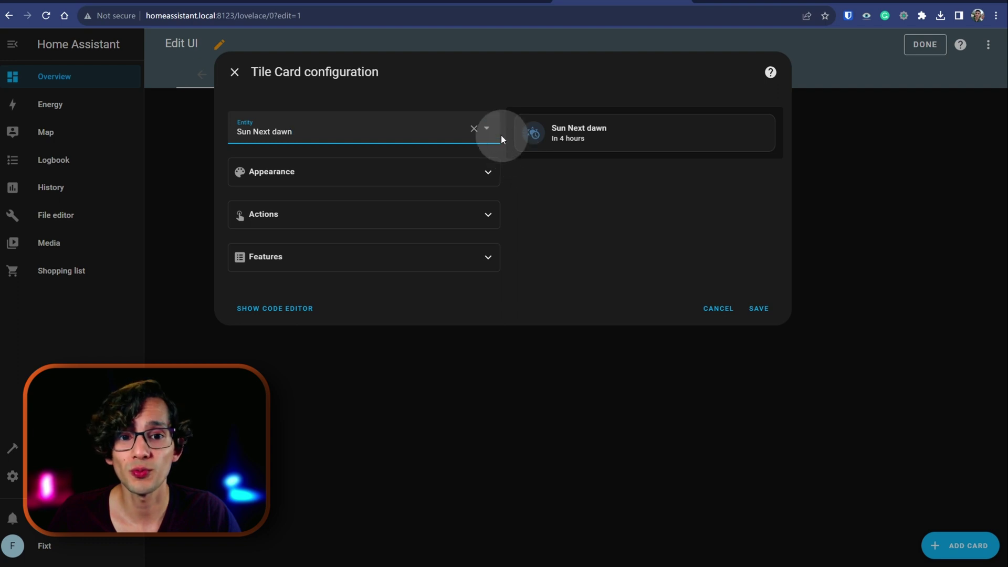
{"action": "left_click", "coordinate": [485, 129]}
{"action": "left_click_drag", "start_coordinate": [496, 161], "coordinate": [512, 285]}
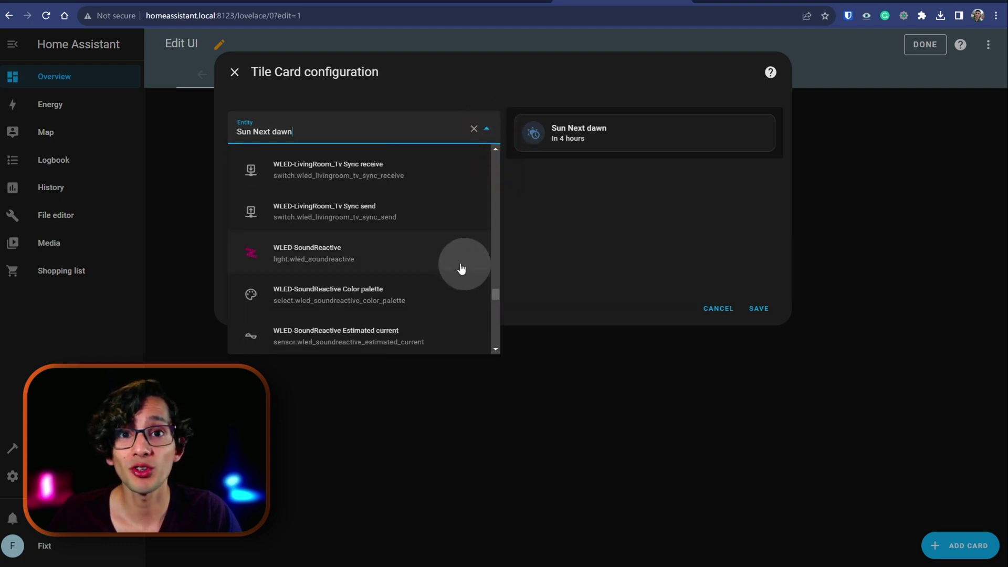
{"action": "left_click", "coordinate": [424, 257]}
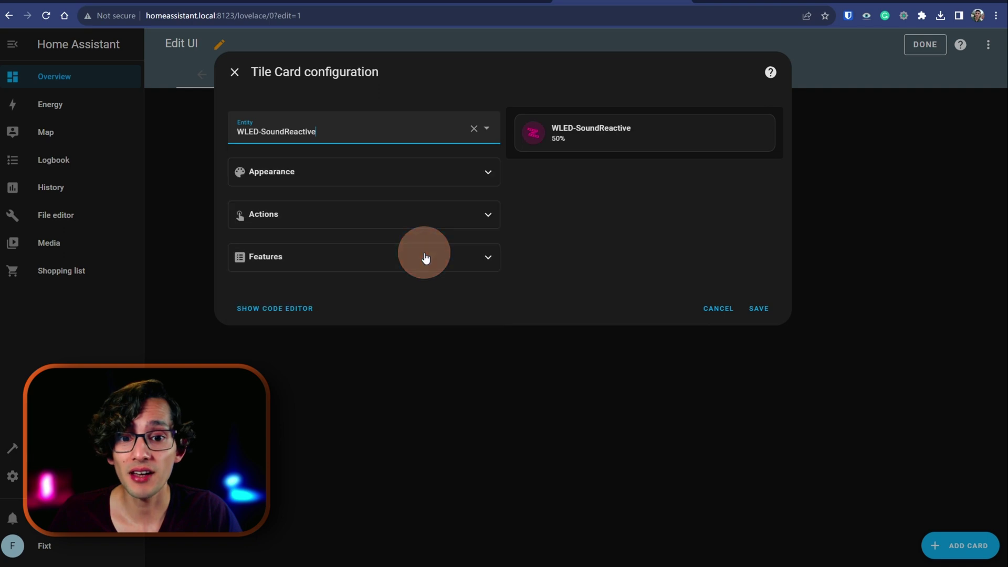
Add a Light brightness feature to the tile's Features section.
{"action": "left_click", "coordinate": [572, 264]}
{"action": "left_click", "coordinate": [488, 260]}
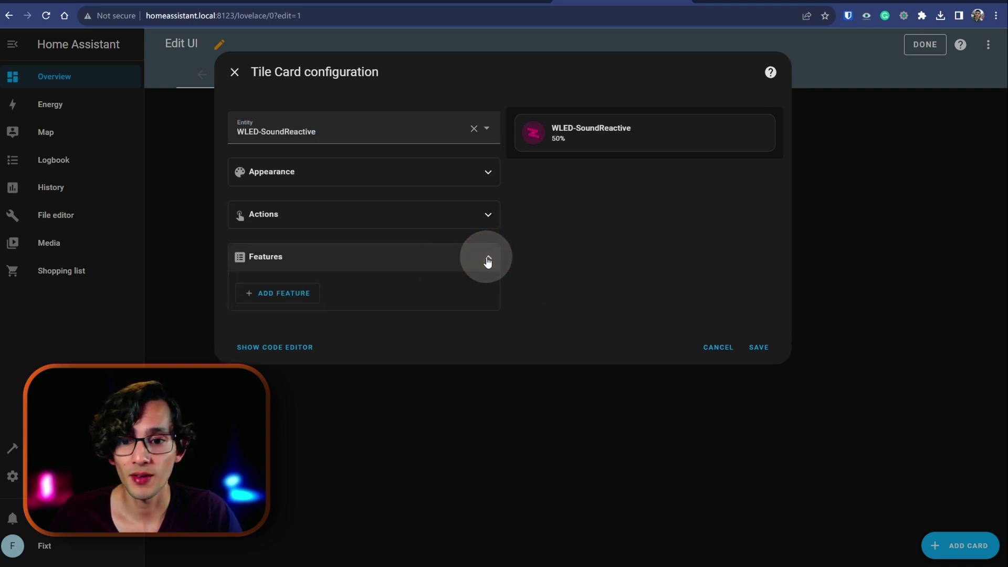
{"action": "left_click", "coordinate": [388, 332]}
{"action": "left_click", "coordinate": [298, 300]}
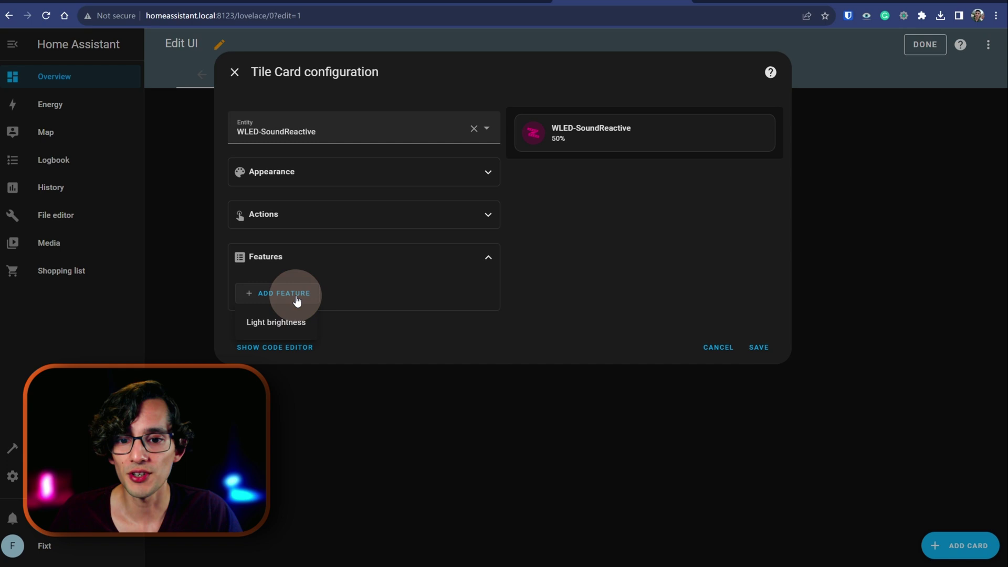
{"action": "left_click", "coordinate": [293, 332]}
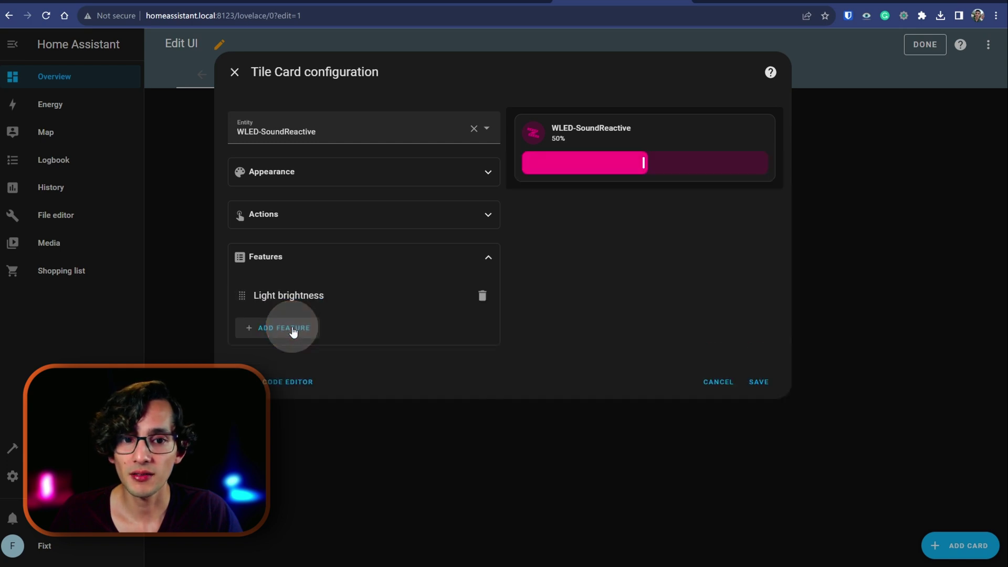
Save the tile card, exit edit mode, and set WLED-SoundReactive brightness to 62%.
{"action": "left_click", "coordinate": [764, 388]}
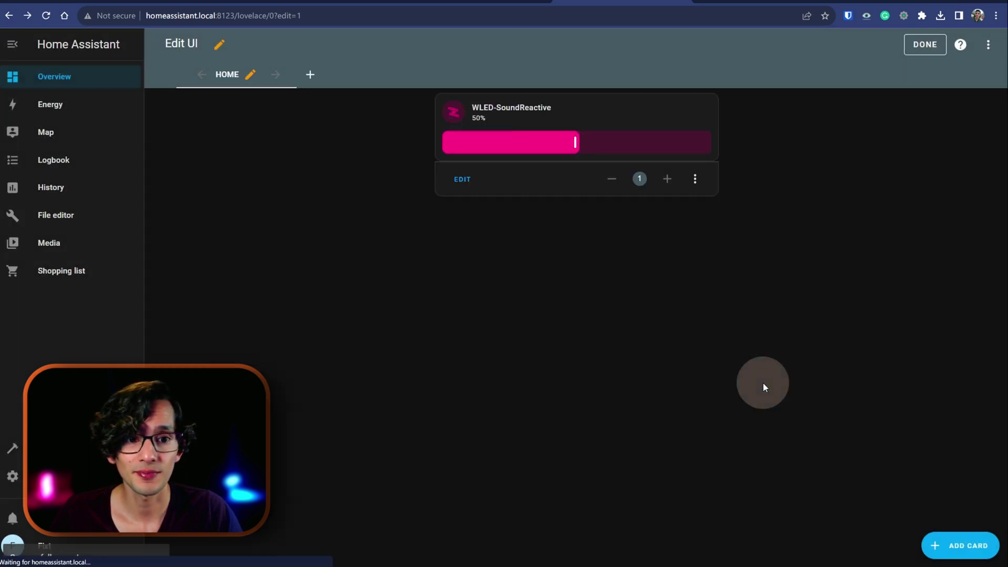
{"action": "left_click", "coordinate": [813, 164]}
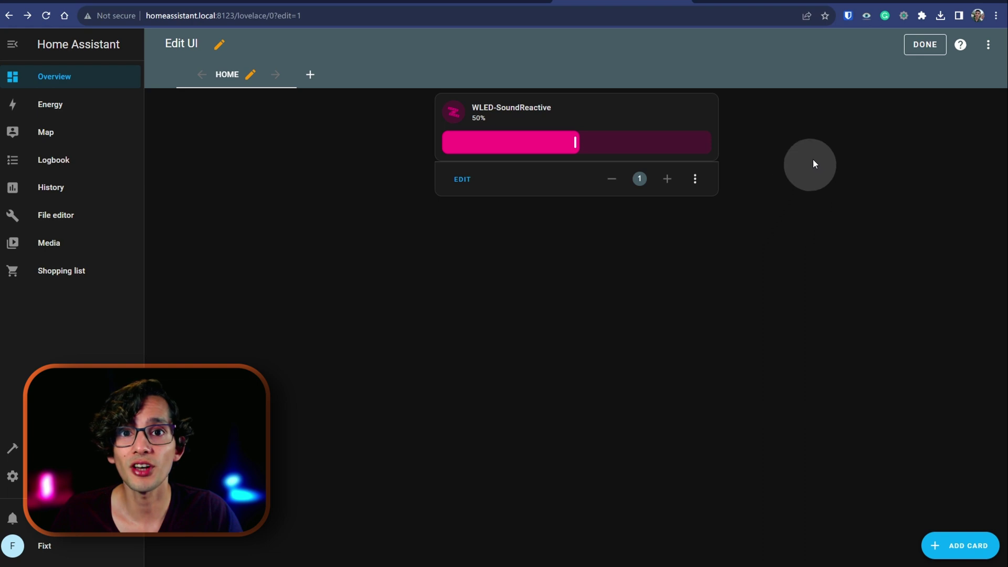
{"action": "left_click", "coordinate": [915, 46]}
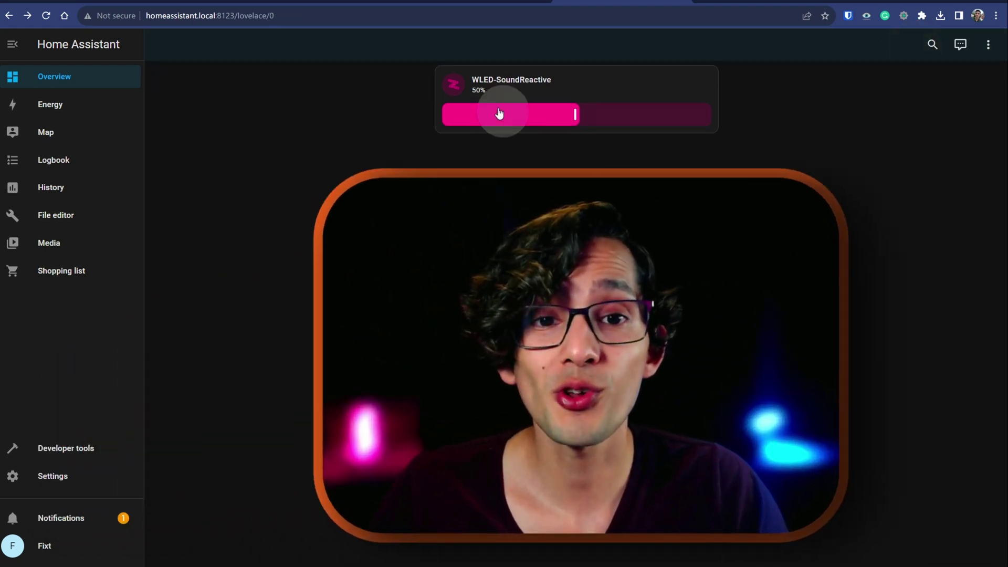
{"action": "left_click_drag", "start_coordinate": [575, 118], "coordinate": [607, 115]}
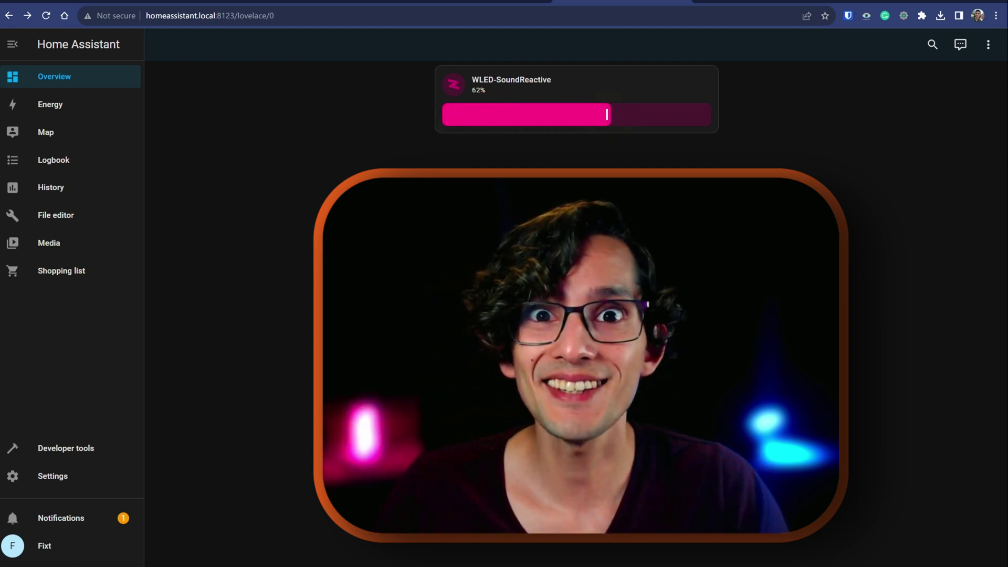